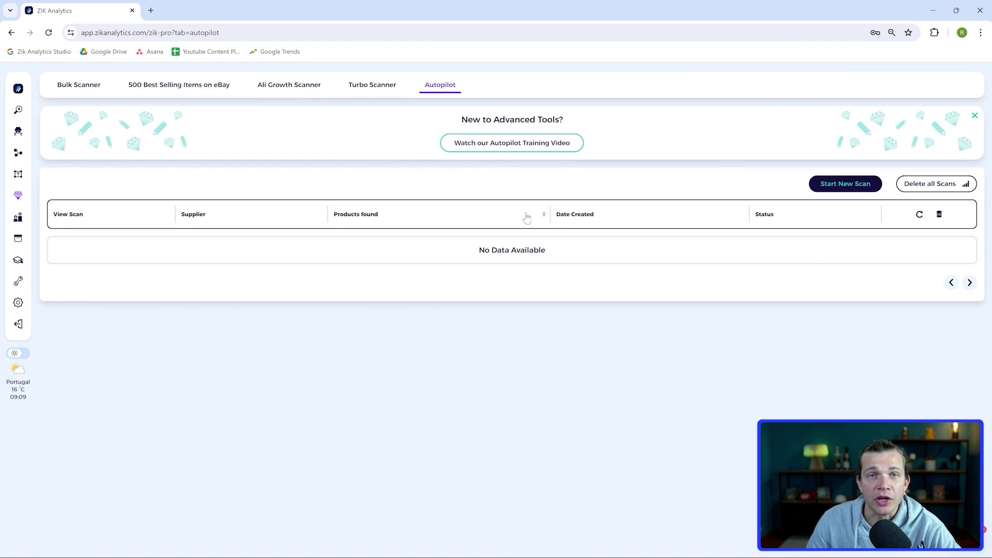
Start a new Autopilot scan with Amazon.com as the supplier
{"action": "left_click", "coordinate": [877, 190]}
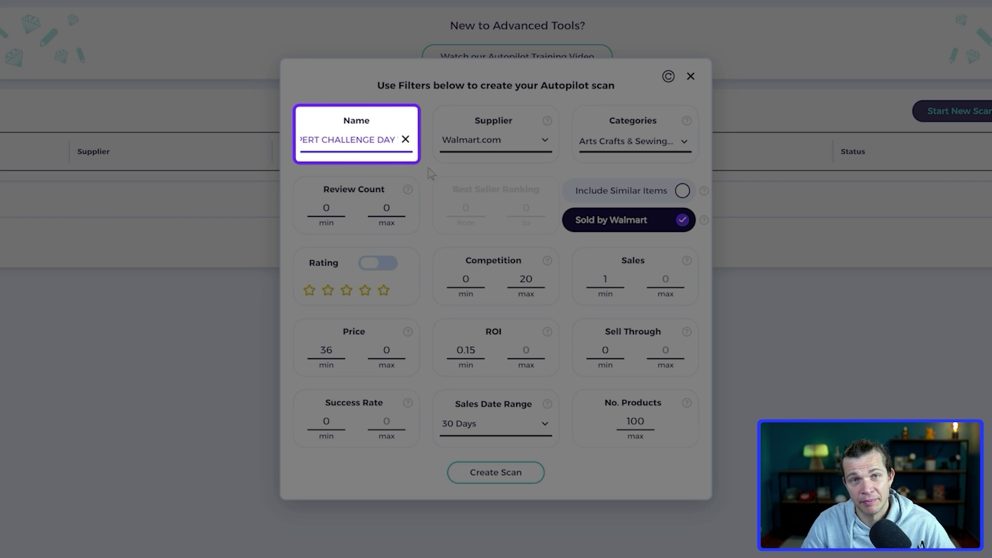
{"action": "left_click", "coordinate": [481, 143]}
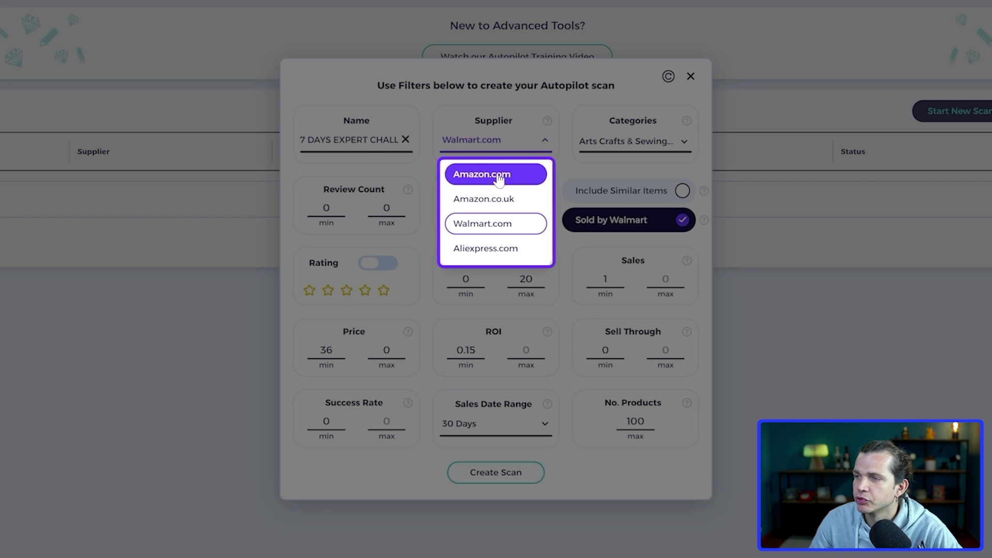
{"action": "left_click", "coordinate": [499, 178]}
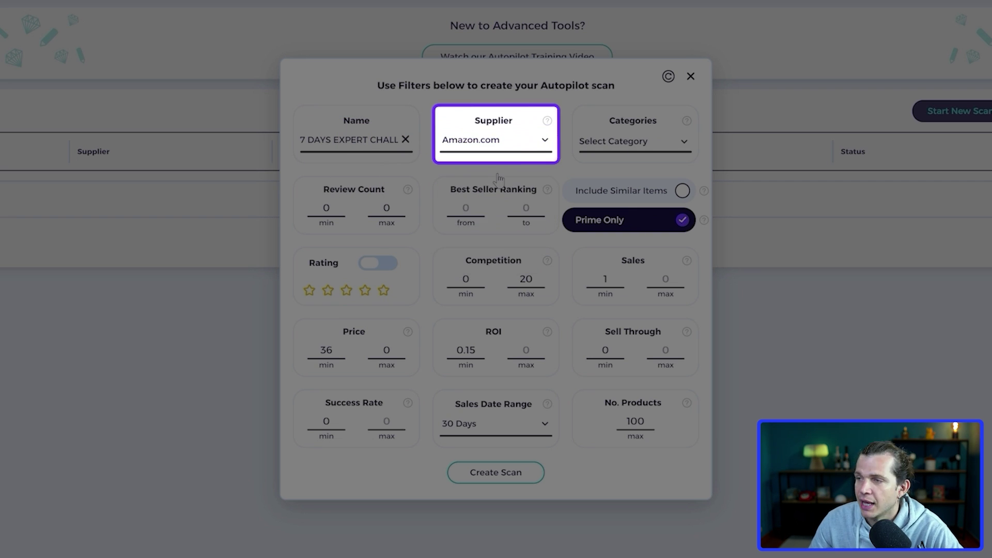
{"action": "left_click", "coordinate": [620, 151]}
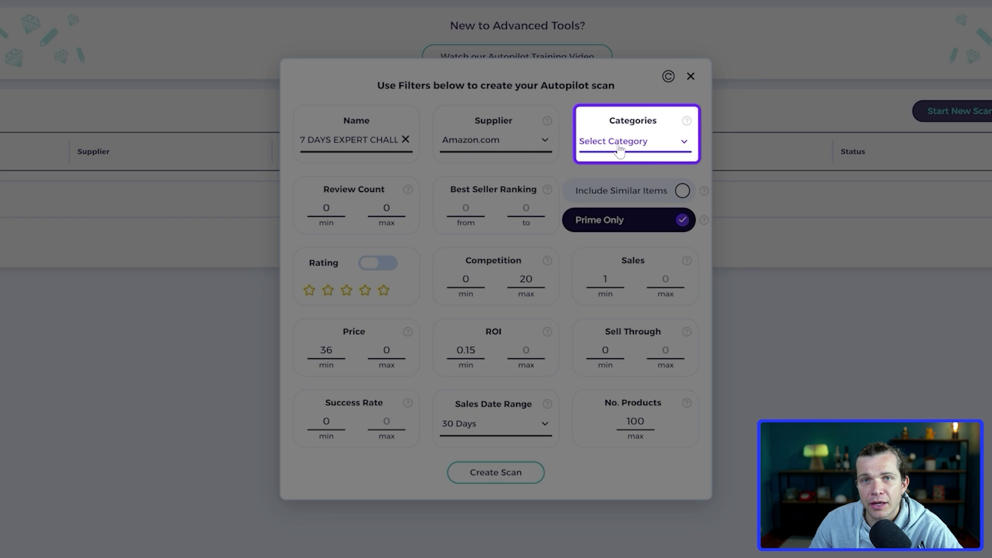
Save Appliances, Arts Crafts & Sewing, Home & Kitchen, Industrial & Scientific, Pet Supplies, Office Products categories; enable the rating filter
{"action": "left_click", "coordinate": [620, 148]}
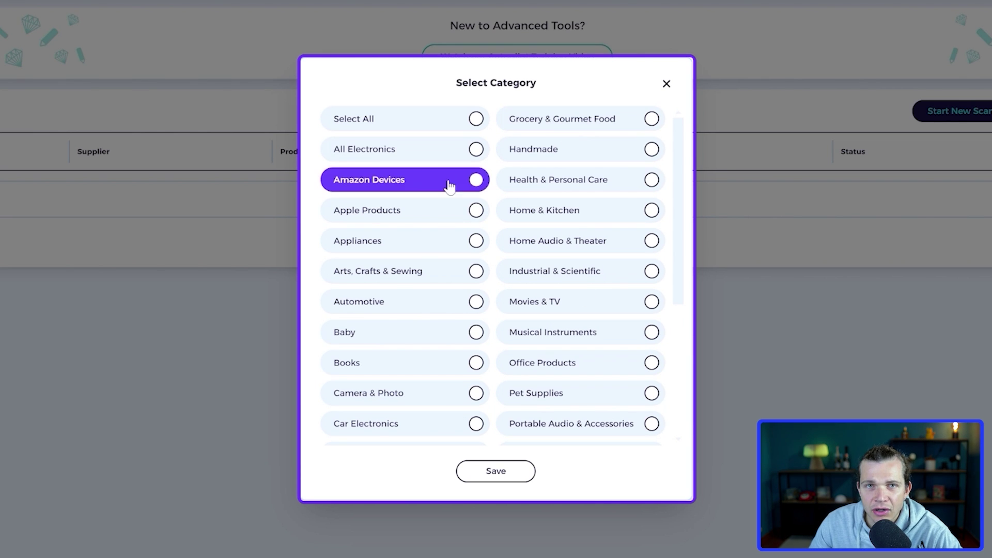
{"action": "left_click", "coordinate": [476, 242]}
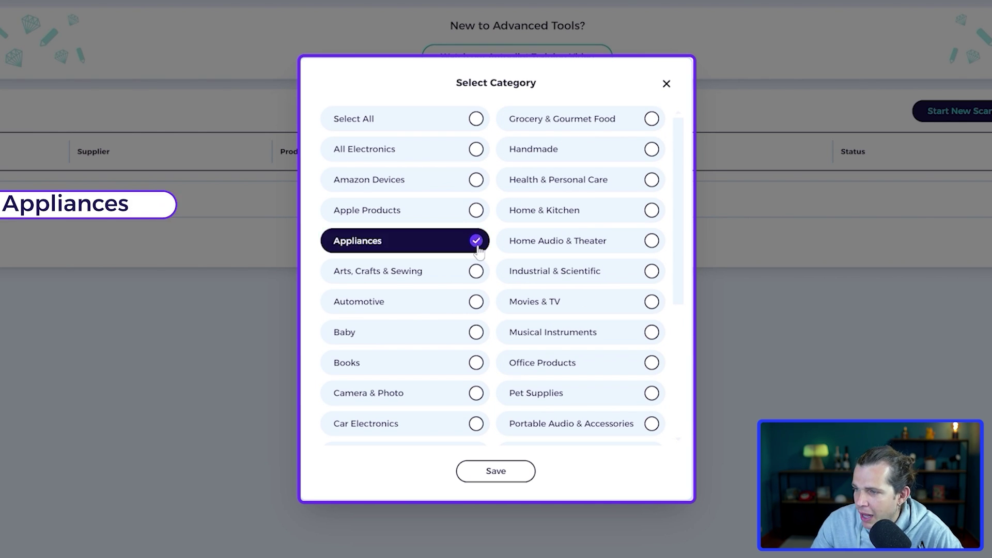
{"action": "left_click", "coordinate": [476, 272]}
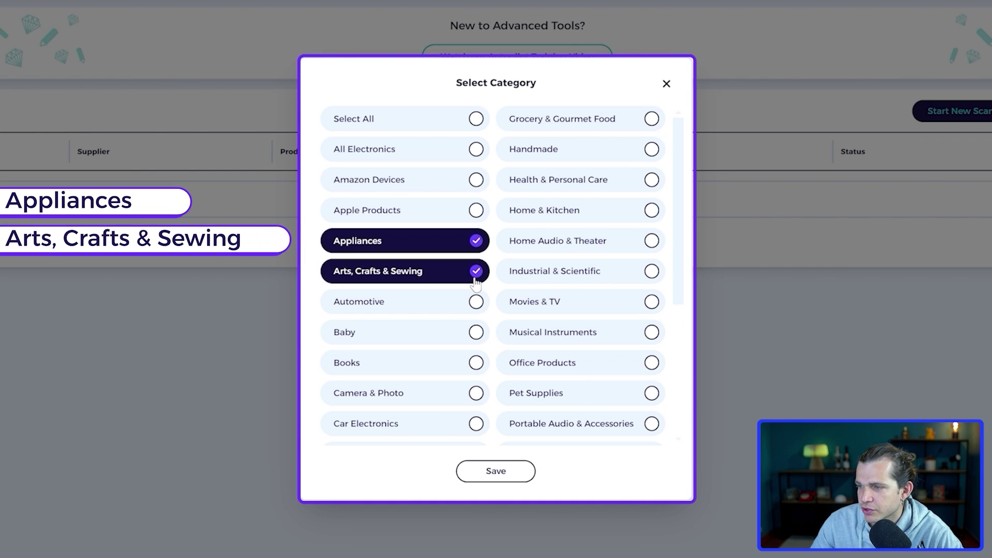
{"action": "left_click", "coordinate": [652, 210]}
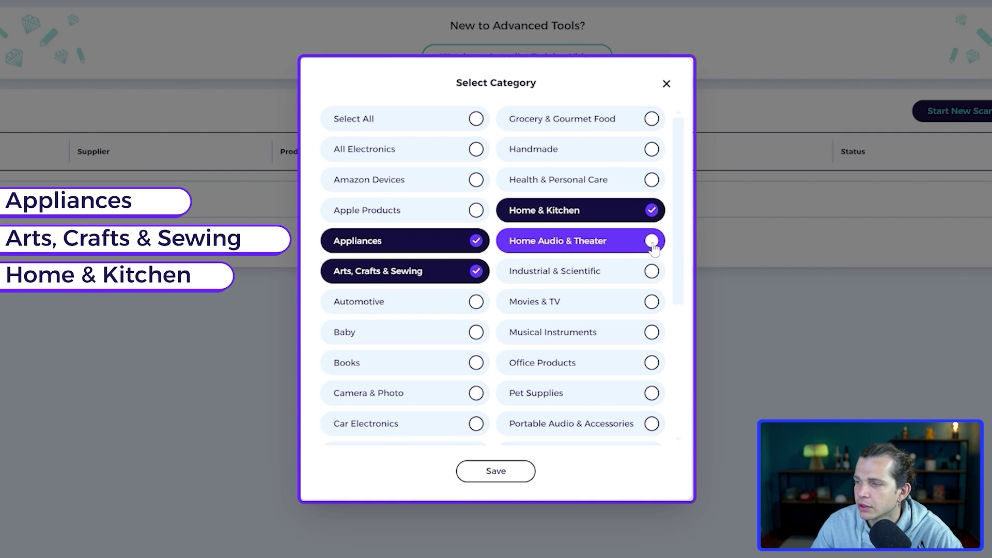
{"action": "left_click", "coordinate": [655, 274]}
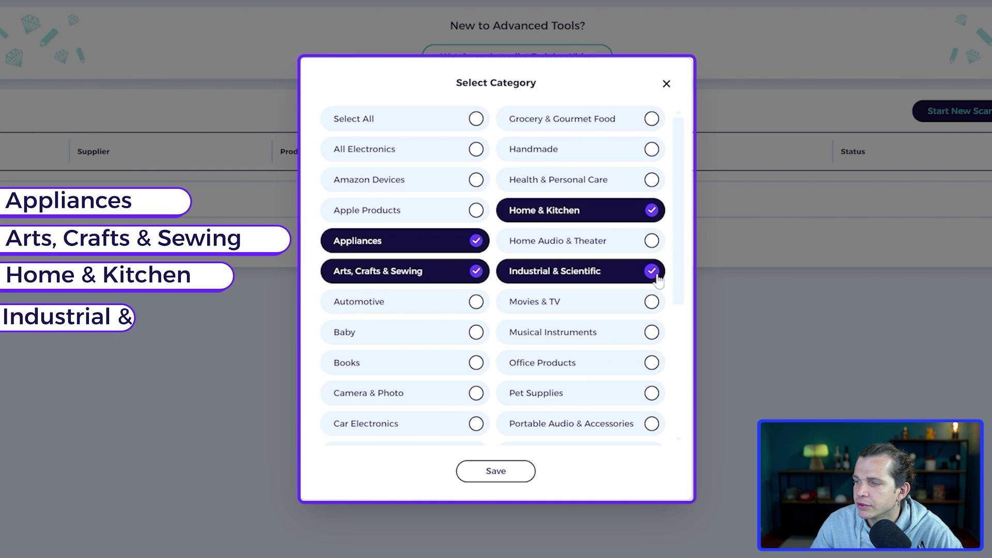
{"action": "left_click", "coordinate": [652, 394]}
{"action": "left_click", "coordinate": [652, 363]}
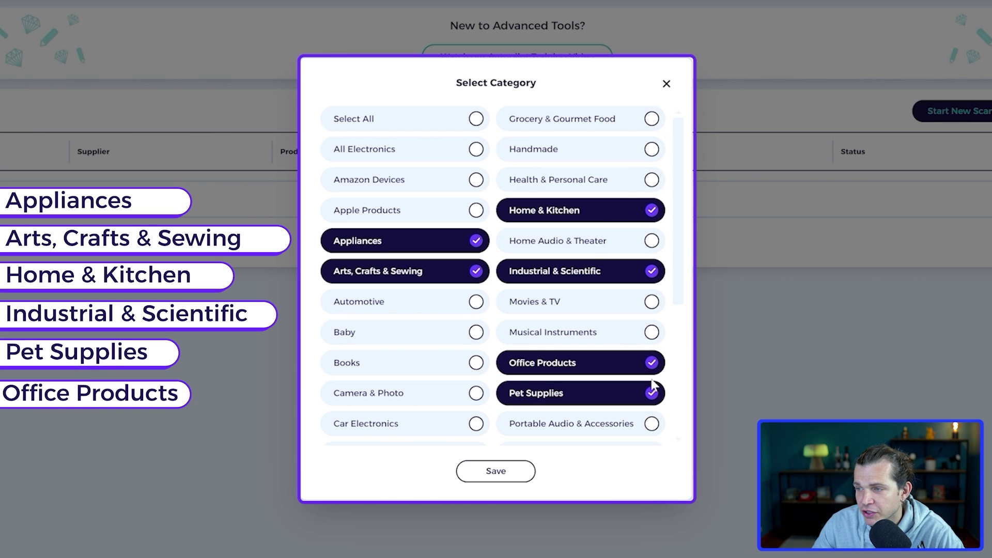
{"action": "scroll", "coordinate": [587, 331], "scroll_direction": "down", "scroll_amount": 4}
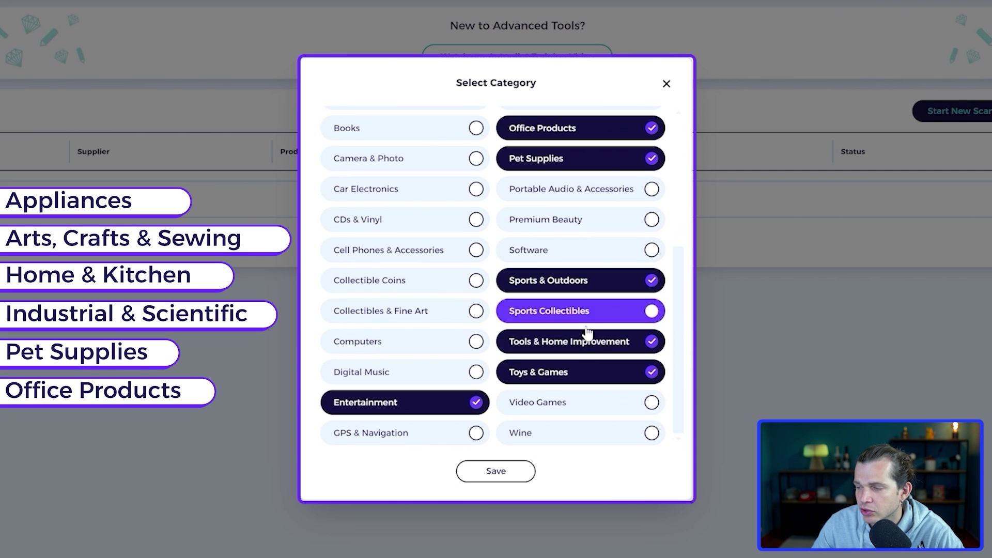
{"action": "left_click", "coordinate": [496, 472]}
{"action": "left_click", "coordinate": [364, 291]}
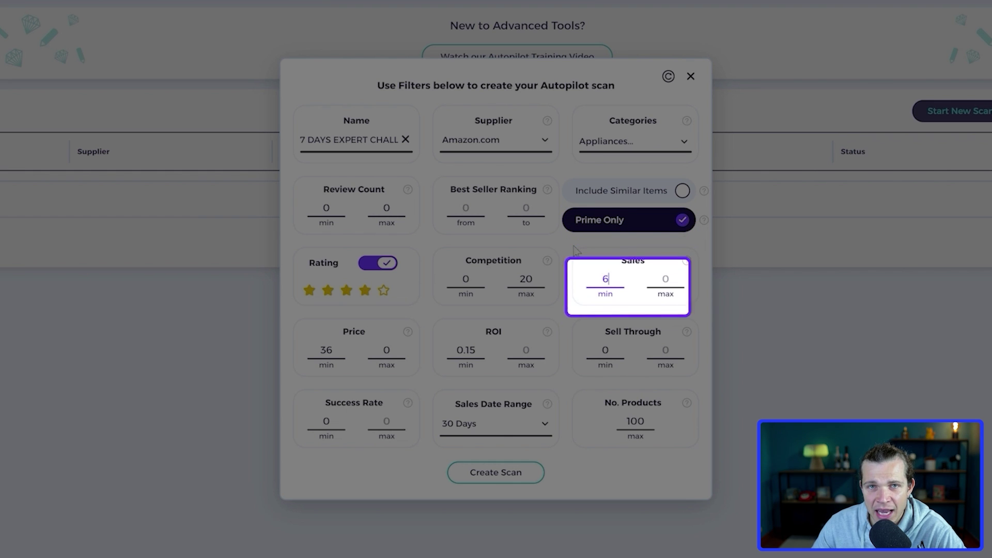
Keep sales range at 30 Days and set minimum price 15, competition max 12, 150 products
{"action": "left_click", "coordinate": [466, 426]}
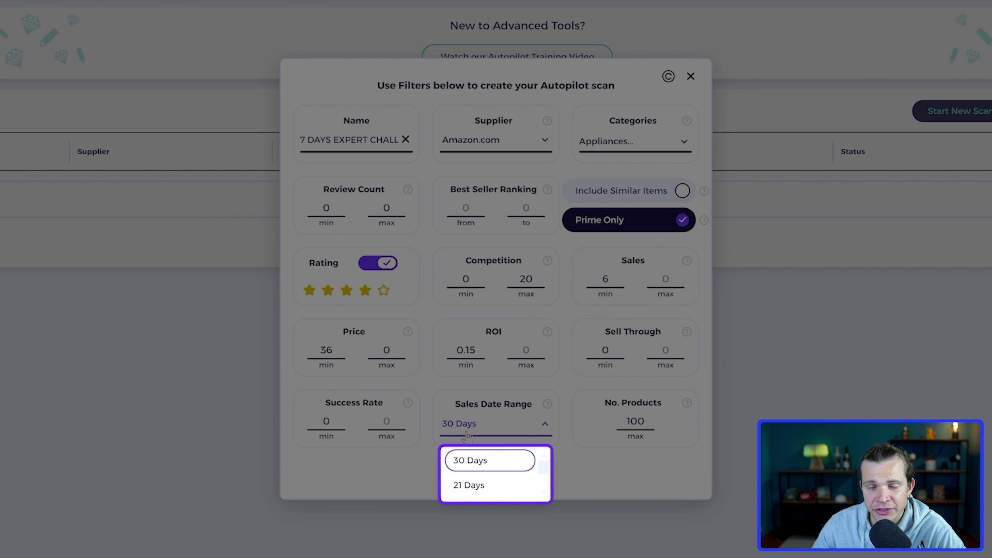
{"action": "left_click", "coordinate": [478, 461]}
{"action": "left_click_drag", "start_coordinate": [337, 352], "coordinate": [305, 360]}
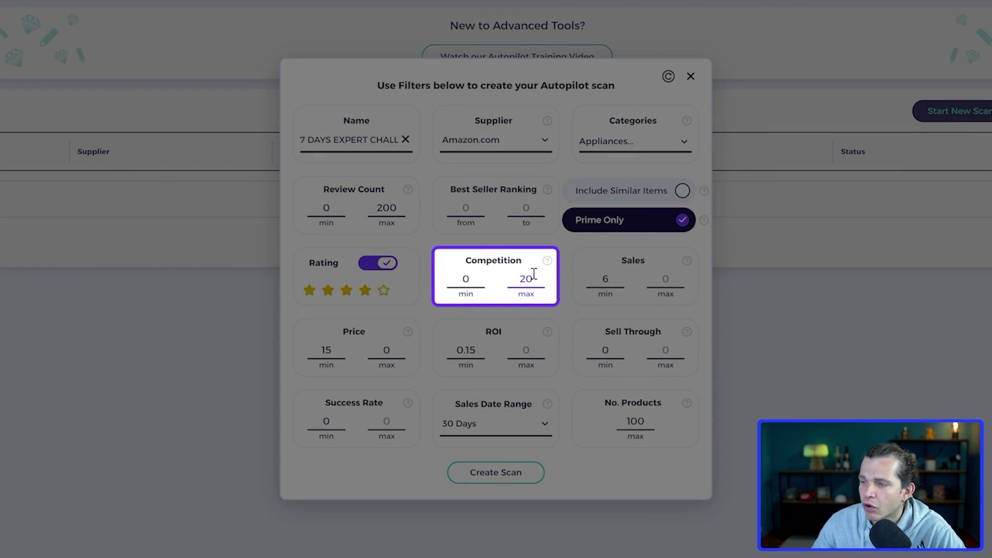
{"action": "left_click_drag", "start_coordinate": [534, 277], "coordinate": [509, 281]}
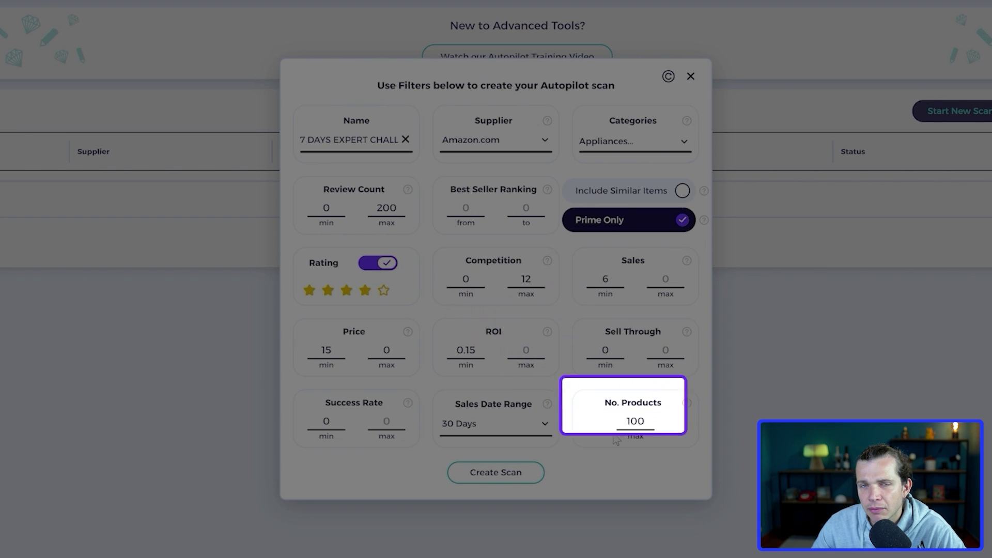
{"action": "triple_click", "coordinate": [639, 423]}
{"action": "left_click_drag", "start_coordinate": [646, 421], "coordinate": [622, 422]}
{"action": "type", "text": "150"}
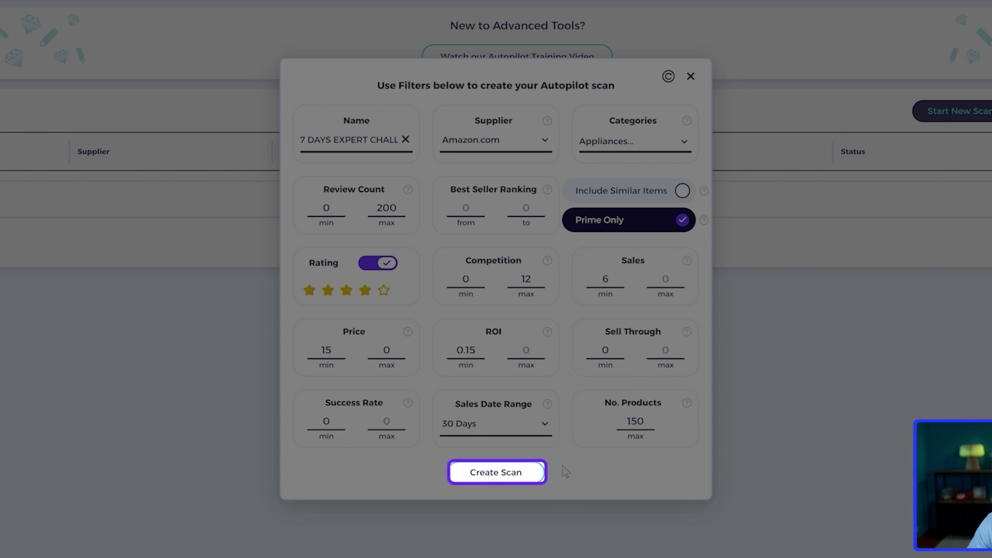
Create the scan and open its completed results listing 23 products
{"action": "left_click", "coordinate": [493, 474]}
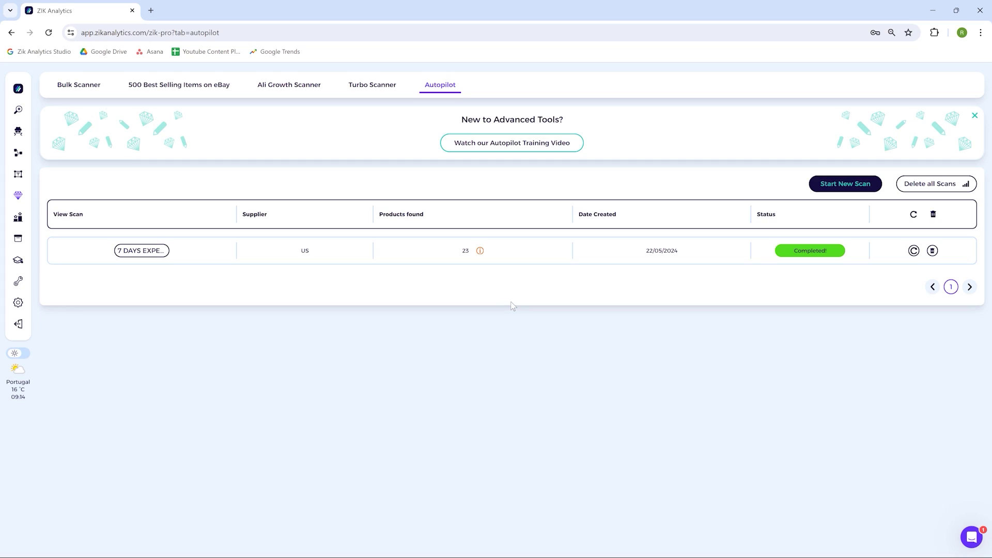
{"action": "left_click", "coordinate": [163, 250]}
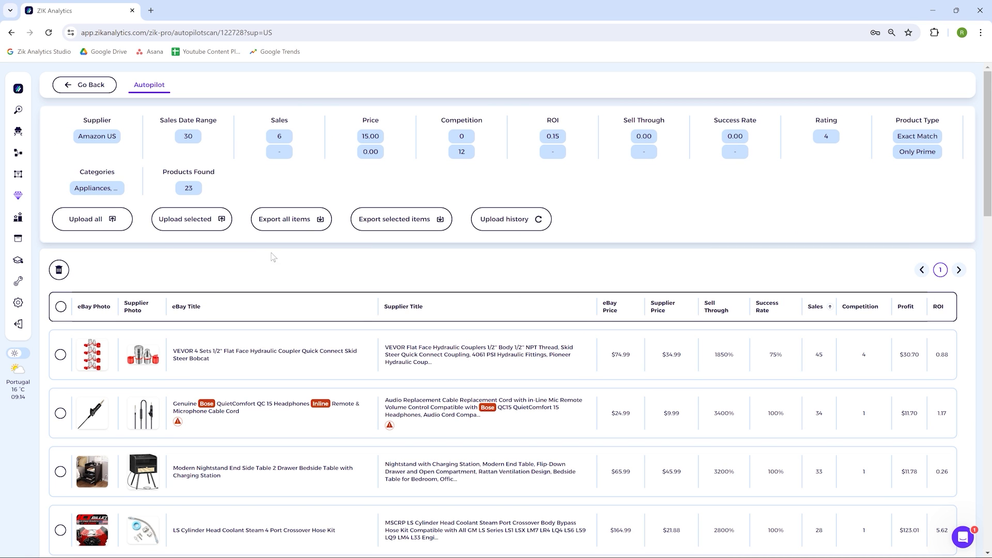
Sort the 23 results by eBay price, highest first, and scroll through the product table
{"action": "left_click", "coordinate": [610, 308]}
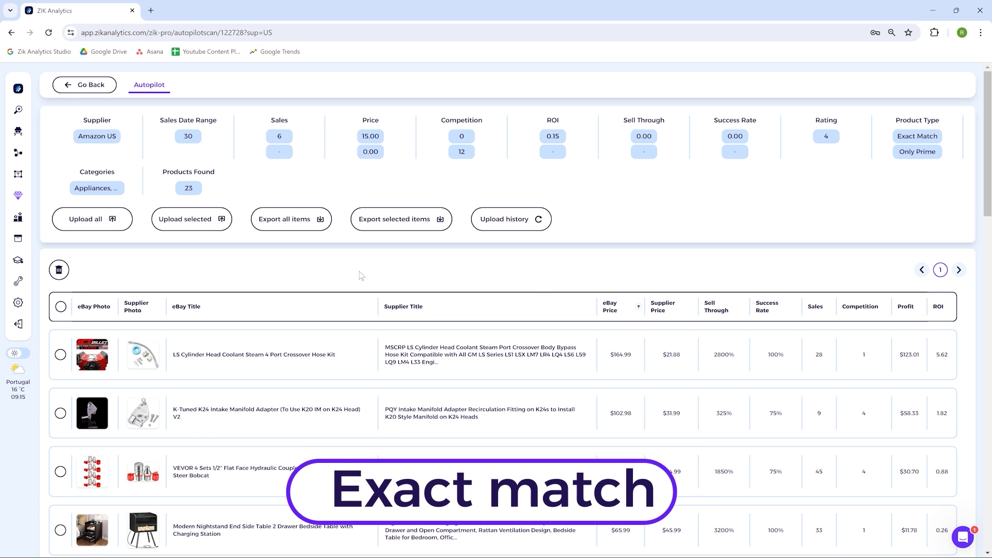
{"action": "scroll", "coordinate": [258, 254], "scroll_direction": "down", "scroll_amount": 1}
{"action": "scroll", "coordinate": [314, 232], "scroll_direction": "down", "scroll_amount": 2}
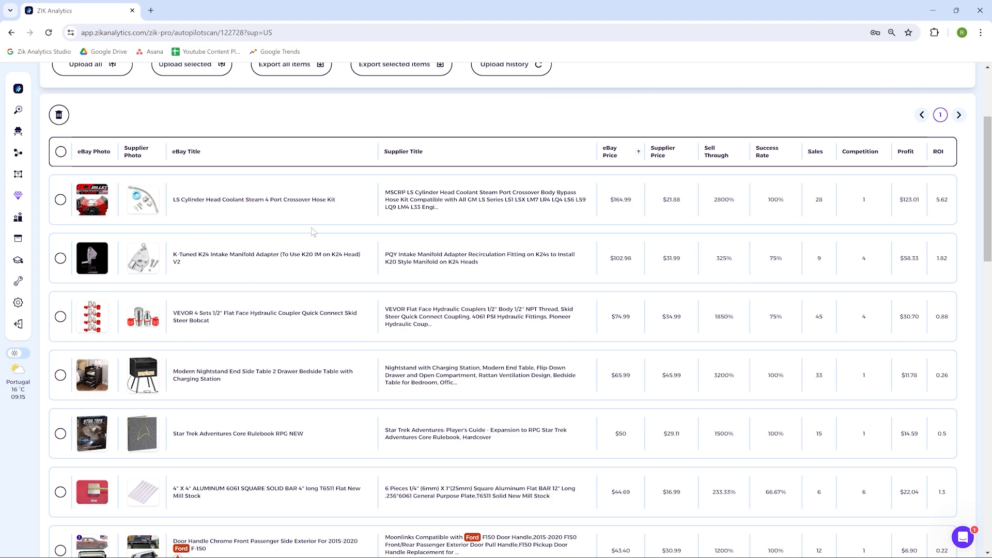
{"action": "scroll", "coordinate": [313, 232], "scroll_direction": "down", "scroll_amount": 7}
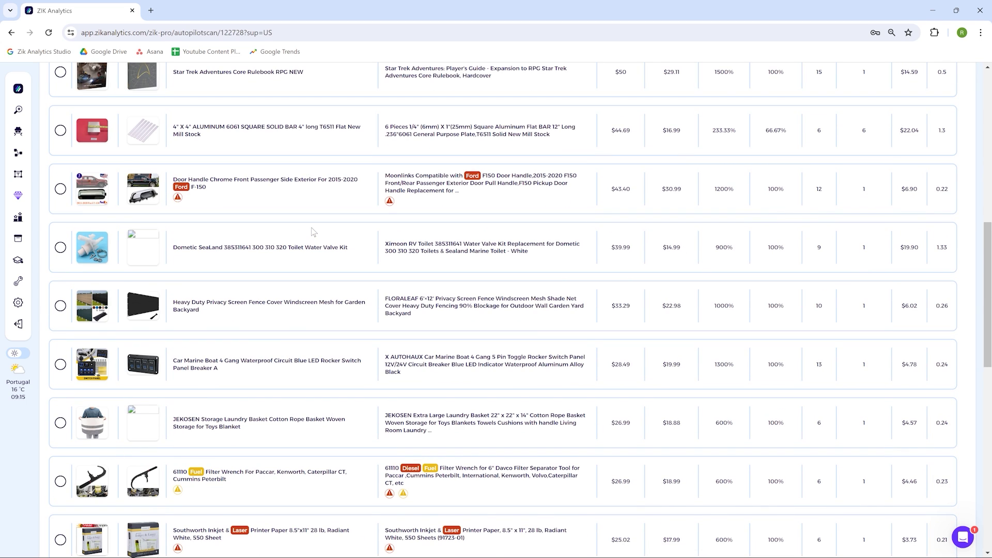
{"action": "scroll", "coordinate": [313, 232], "scroll_direction": "down", "scroll_amount": 1}
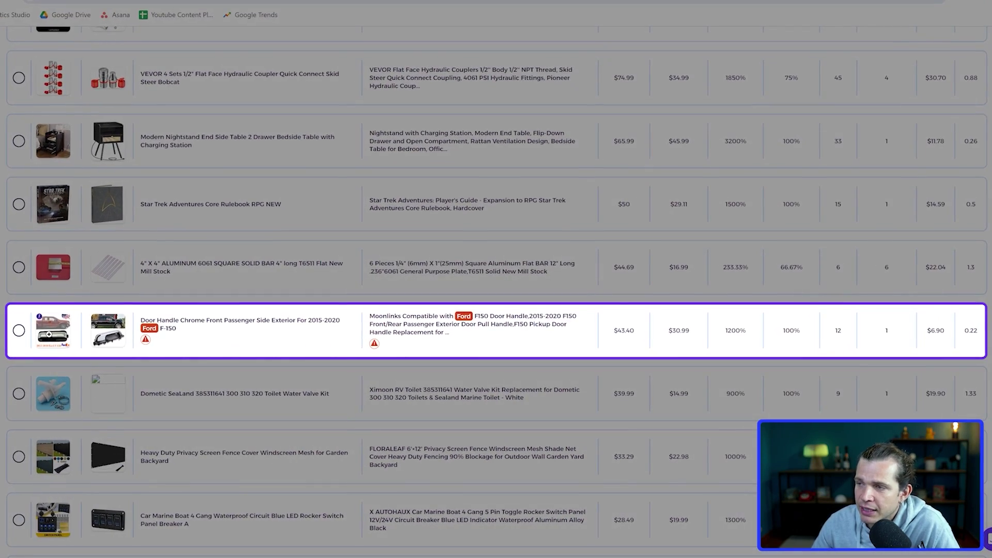
{"action": "scroll", "coordinate": [172, 400], "scroll_direction": "up", "scroll_amount": 1}
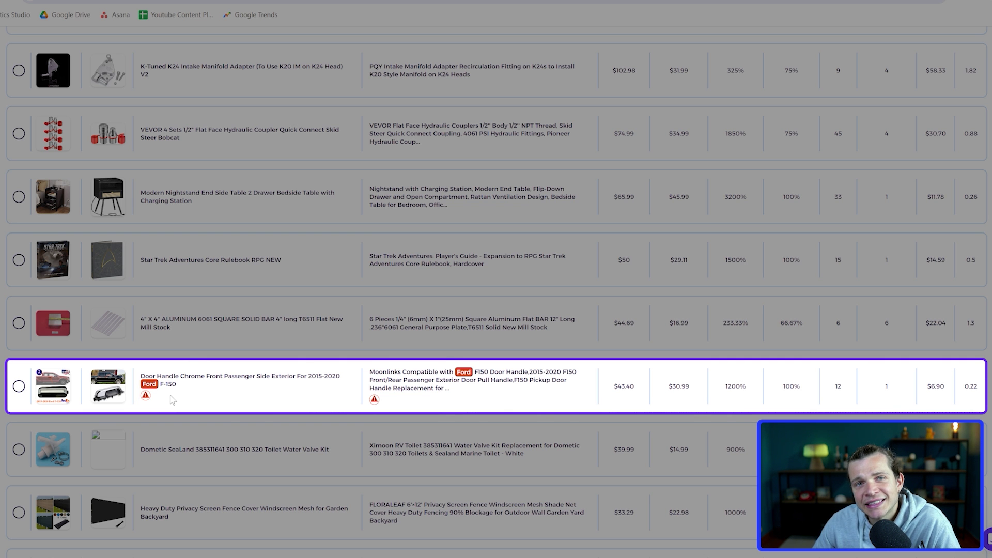
{"action": "scroll", "coordinate": [172, 400], "scroll_direction": "down", "scroll_amount": 9}
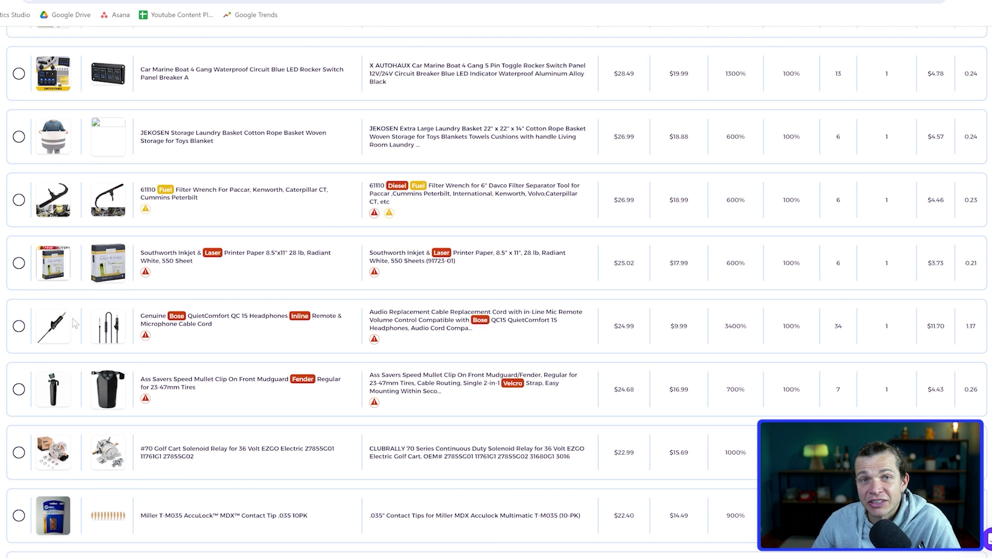
{"action": "scroll", "coordinate": [75, 323], "scroll_direction": "down", "scroll_amount": 7}
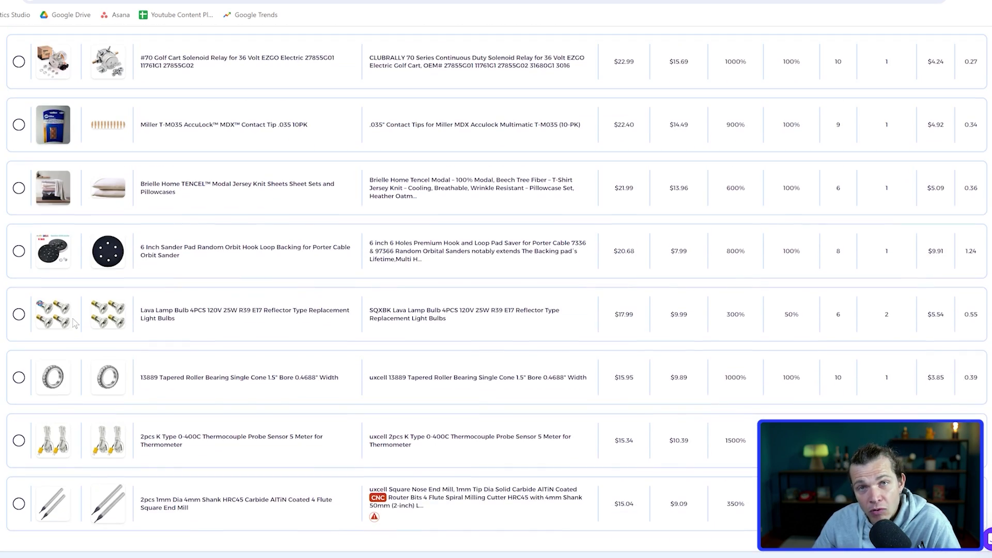
{"action": "scroll", "coordinate": [75, 323], "scroll_direction": "up", "scroll_amount": 20}
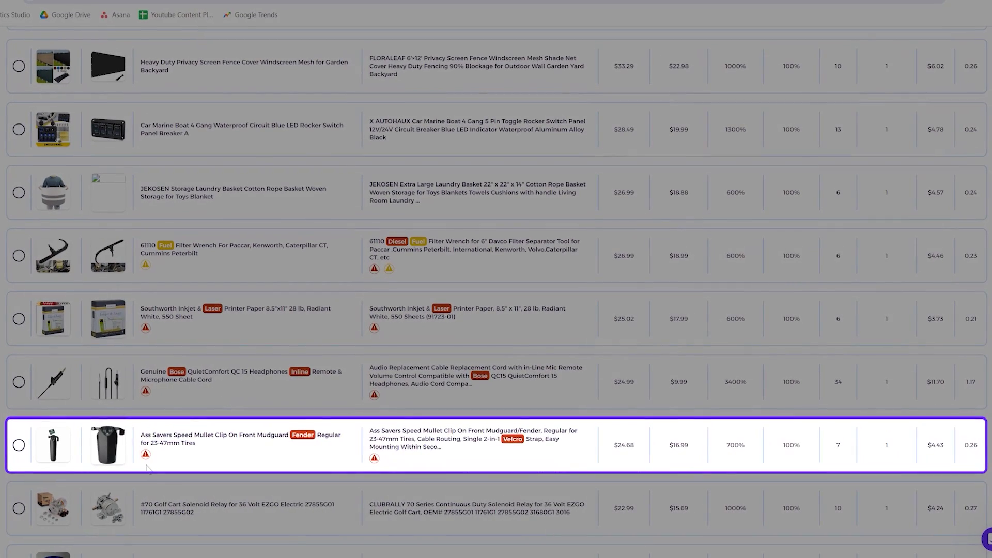
{"action": "mouse_move", "coordinate": [154, 454]}
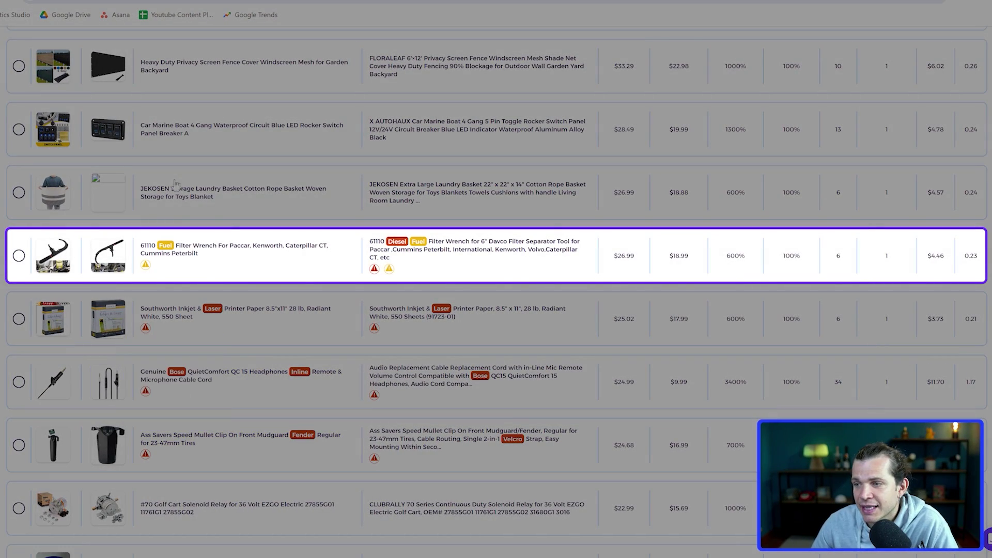
{"action": "mouse_move", "coordinate": [146, 266]}
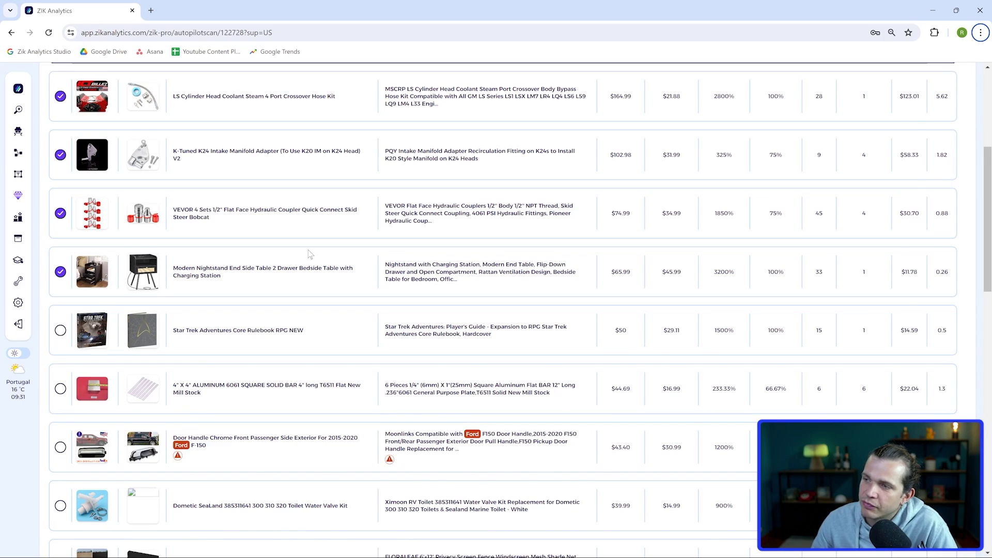
Scroll up and down through the checked scan results to review them
{"action": "scroll", "coordinate": [310, 254], "scroll_direction": "down", "scroll_amount": 1}
{"action": "scroll", "coordinate": [310, 254], "scroll_direction": "up", "scroll_amount": 1}
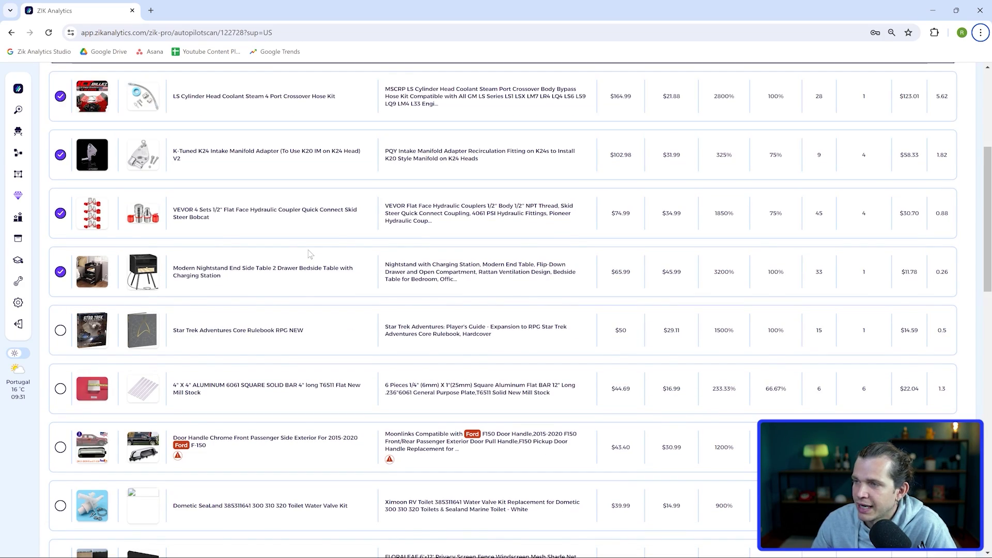
{"action": "scroll", "coordinate": [310, 254], "scroll_direction": "down", "scroll_amount": 6}
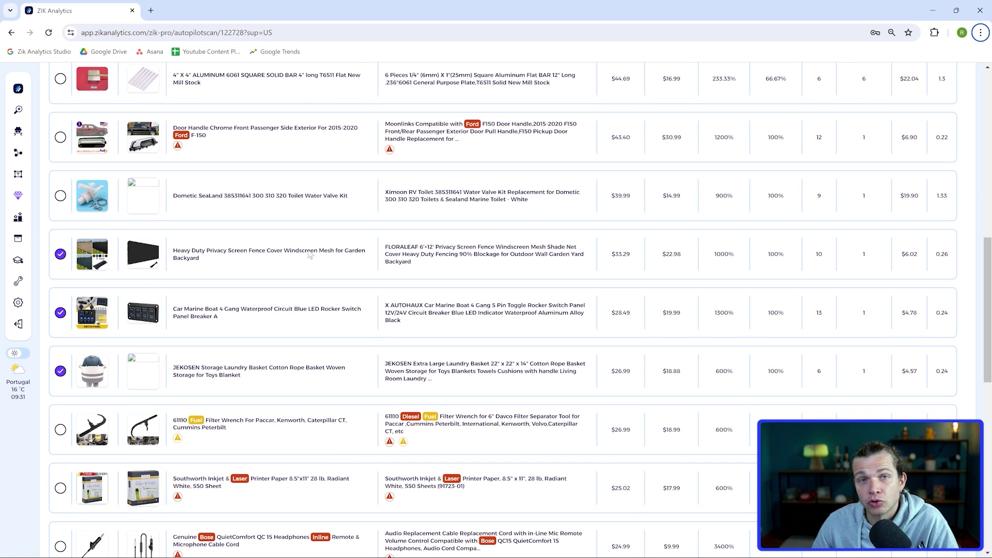
{"action": "scroll", "coordinate": [310, 254], "scroll_direction": "up", "scroll_amount": 6}
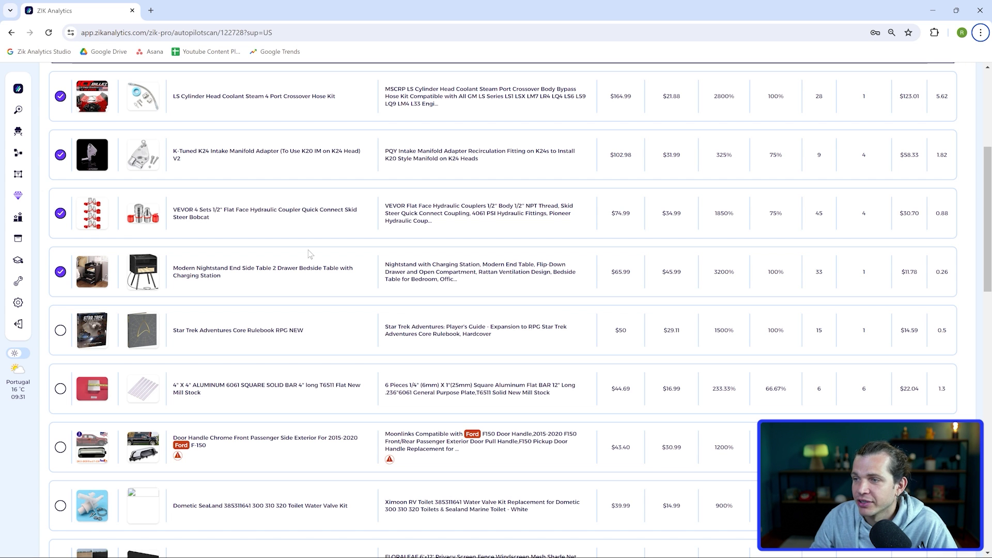
{"action": "scroll", "coordinate": [310, 254], "scroll_direction": "down", "scroll_amount": 6}
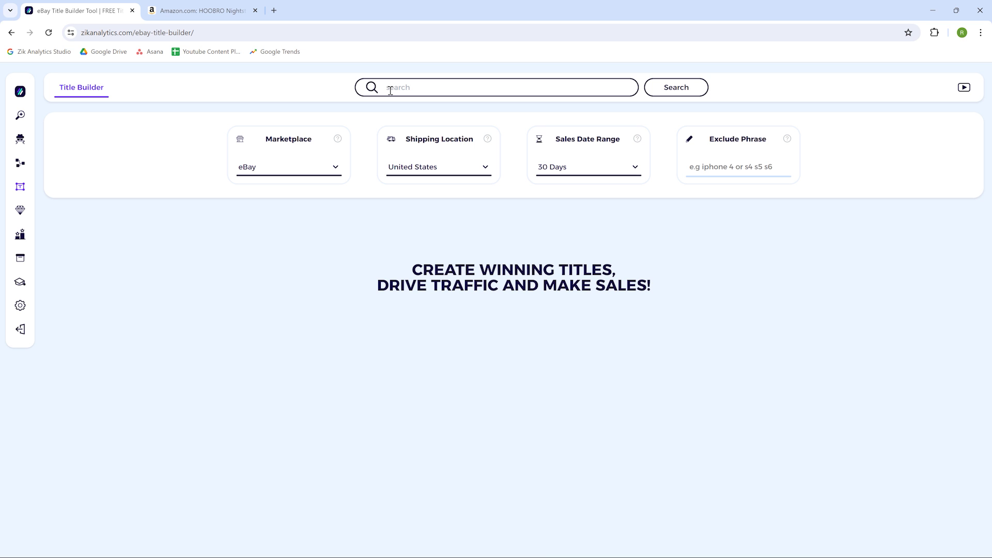
Search Title Builder for the keywords 'Nightstand Charging Station'
{"action": "type", "text": "Nightstand with Charging Station,"}
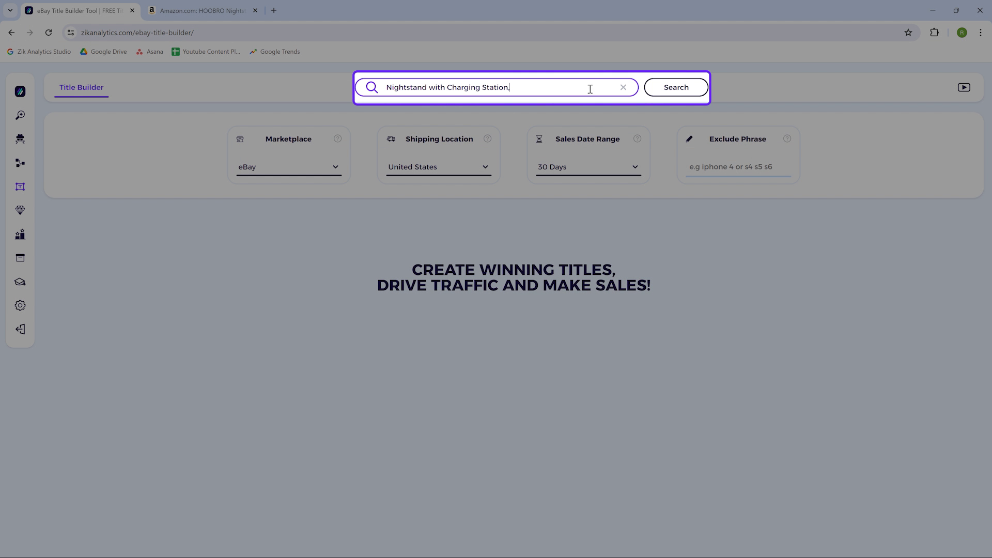
{"action": "key", "text": "BackSpace"}
{"action": "left_click_drag", "start_coordinate": [448, 88], "coordinate": [427, 88]}
{"action": "key", "text": "BackSpace"}
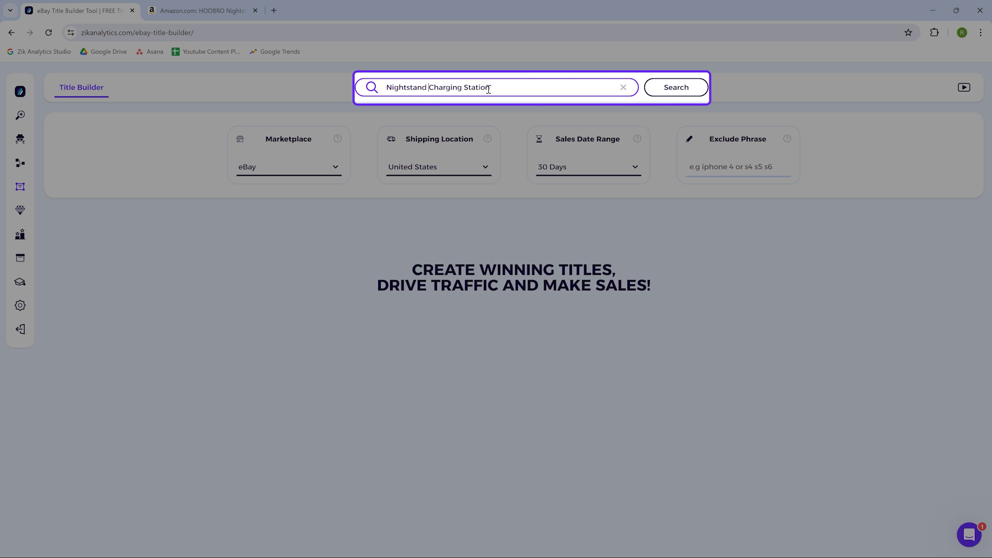
{"action": "left_click", "coordinate": [671, 87]}
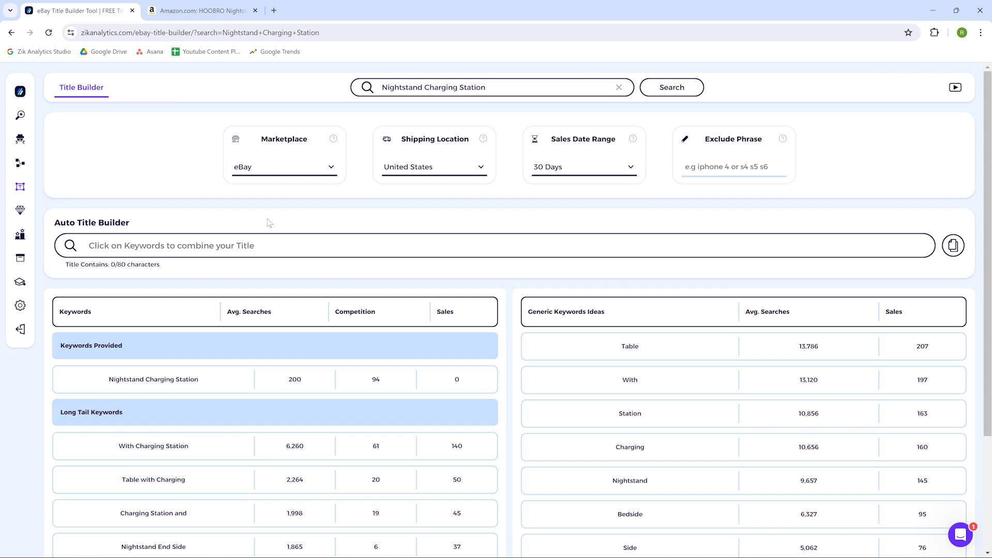
{"action": "scroll", "coordinate": [260, 217], "scroll_direction": "down", "scroll_amount": 2}
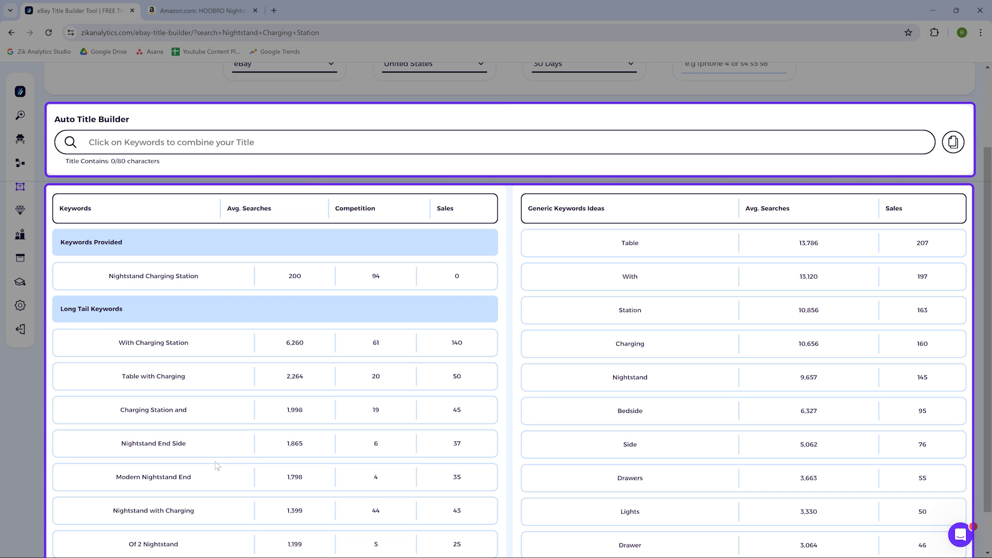
Build and copy the title 'Nightstand Side Table With Charging Station Bedside Drawers' from keyword suggestions
{"action": "left_click", "coordinate": [165, 515]}
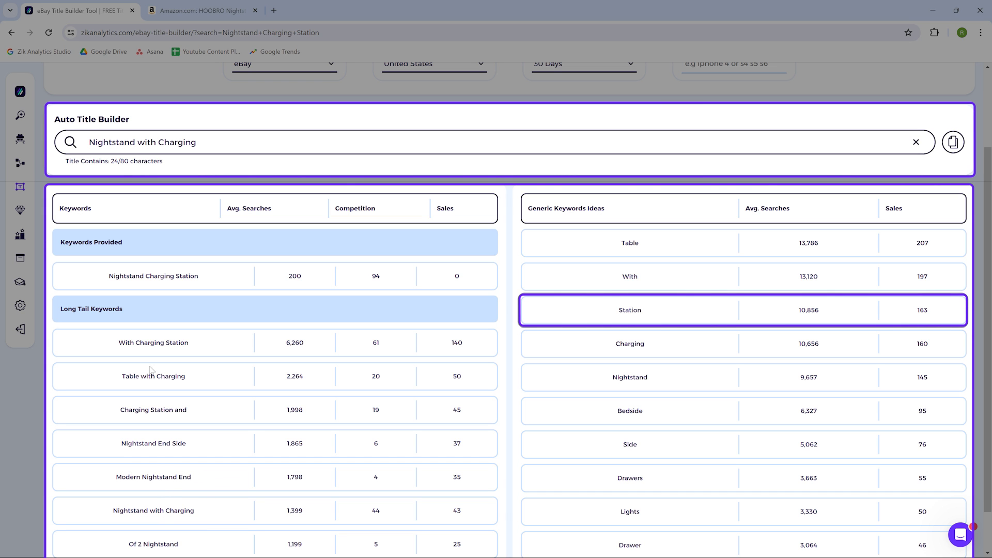
{"action": "left_click", "coordinate": [153, 343]}
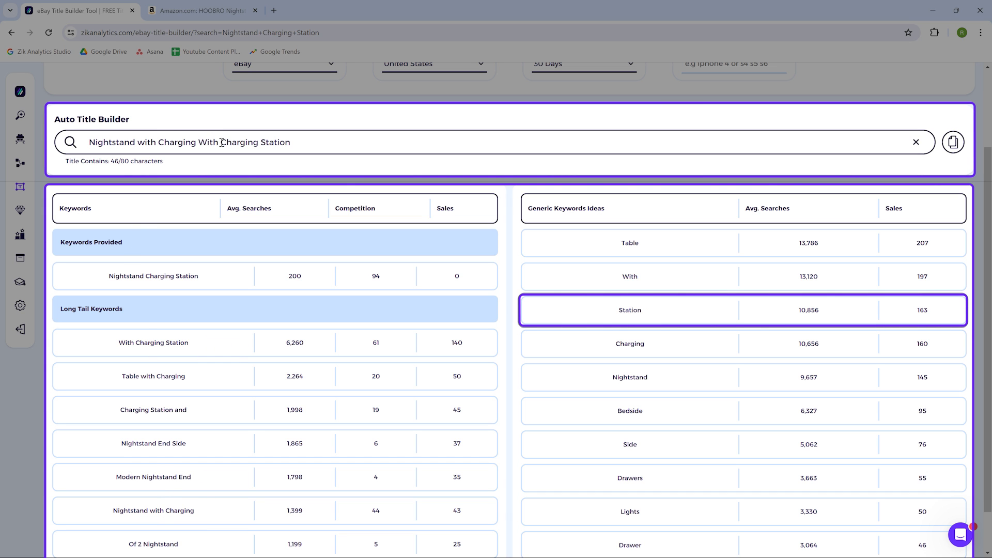
{"action": "left_click_drag", "start_coordinate": [198, 143], "coordinate": [137, 144]}
{"action": "key", "text": "BackSpace"}
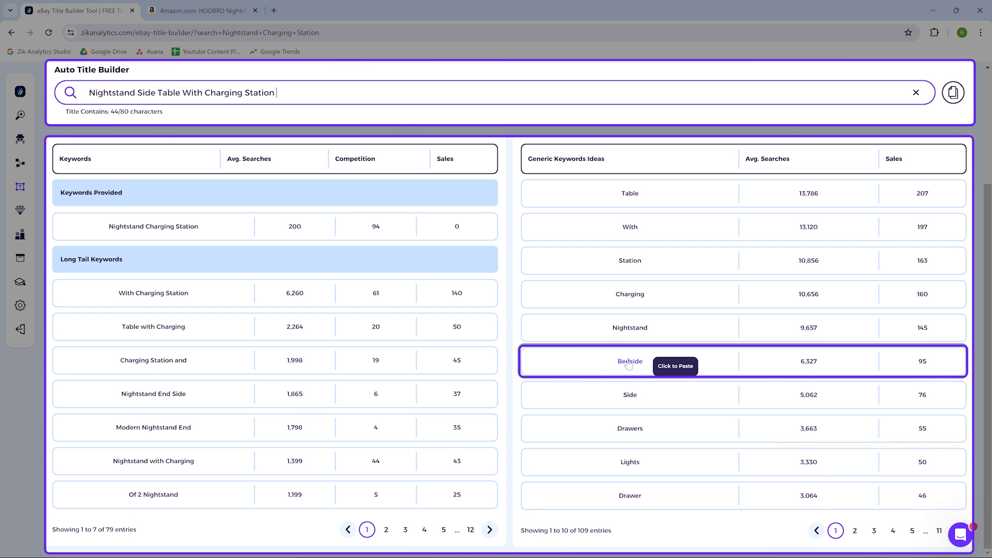
{"action": "left_click", "coordinate": [628, 362]}
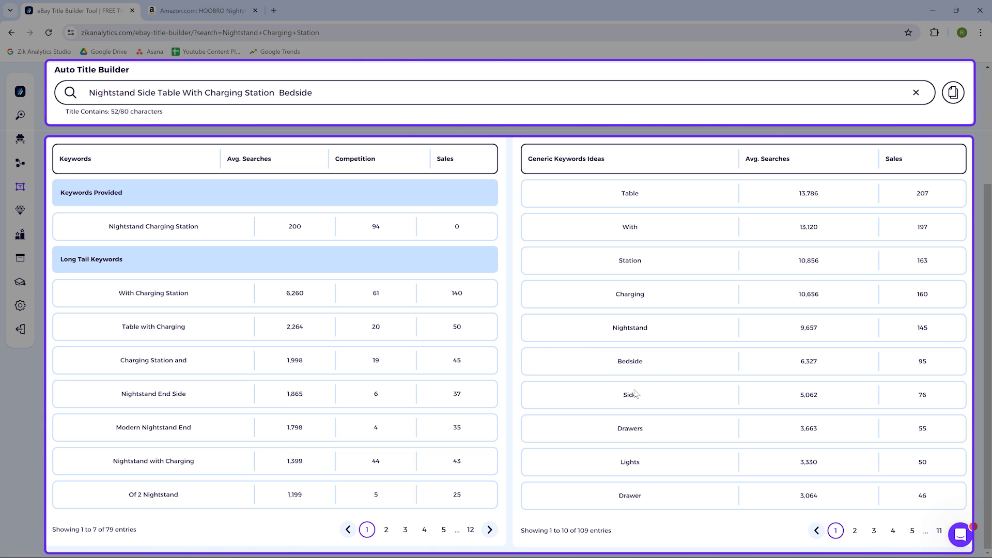
{"action": "left_click", "coordinate": [632, 429]}
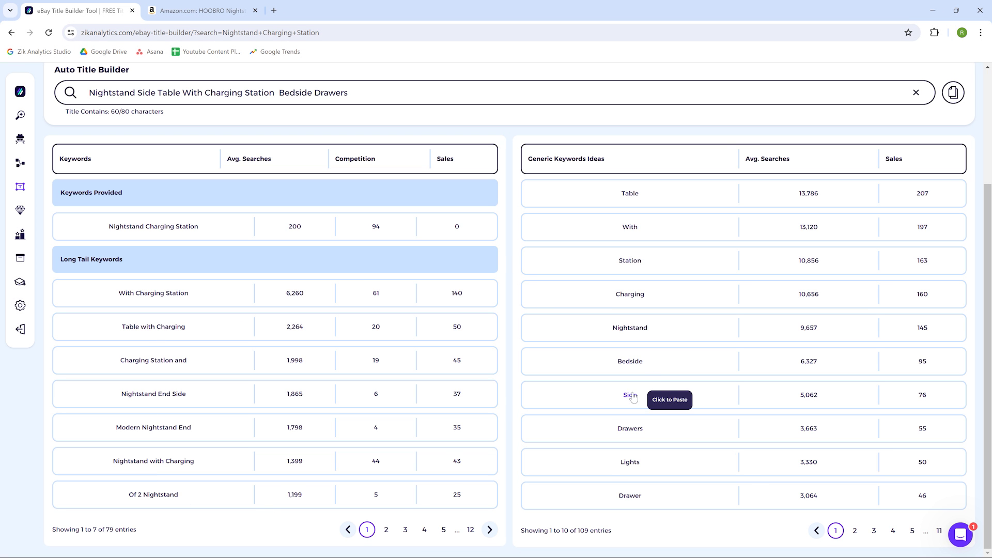
{"action": "left_click", "coordinate": [282, 95]}
{"action": "key", "text": "BackSpace"}
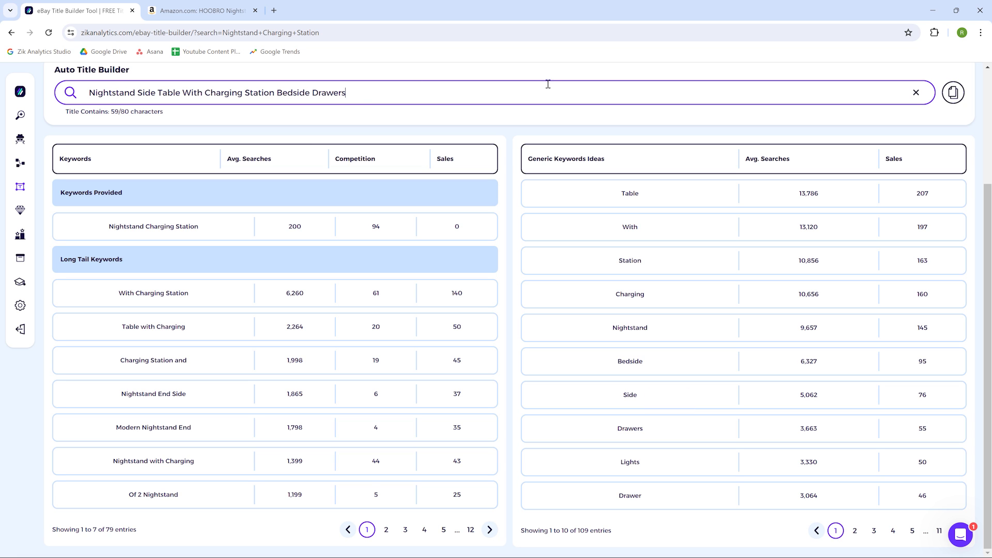
{"action": "left_click", "coordinate": [953, 92]}
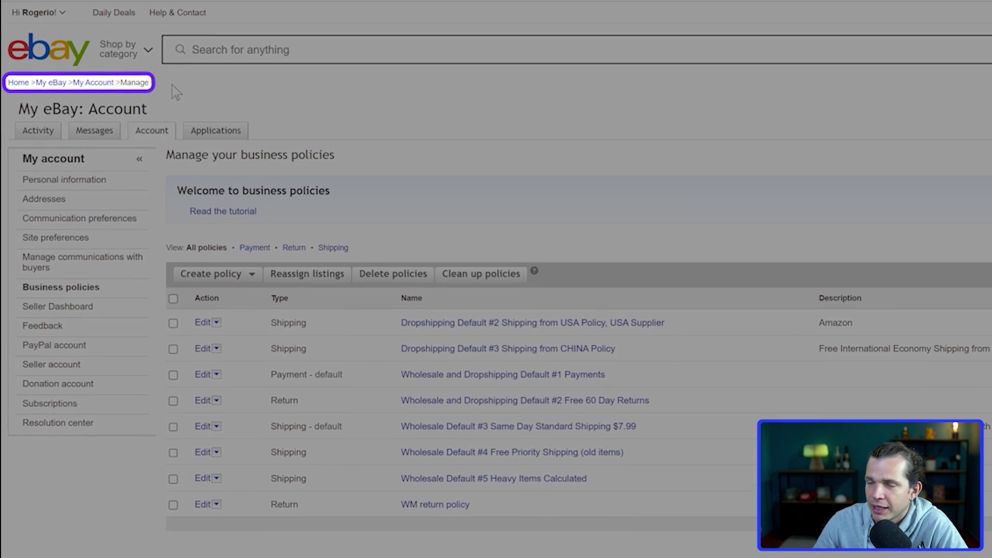
Create 'AMZ shipping policy': free Expedited Shipping (1–3 days), 3-business-day handling, no international shipping
{"action": "left_click_drag", "start_coordinate": [150, 82], "coordinate": [45, 89]}
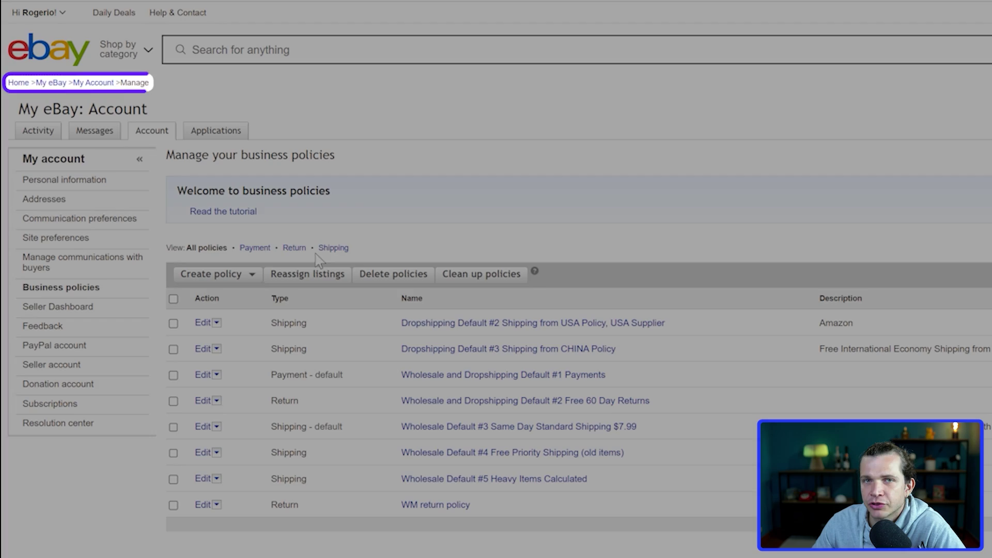
{"action": "left_click", "coordinate": [214, 273]}
{"action": "left_click", "coordinate": [84, 196]}
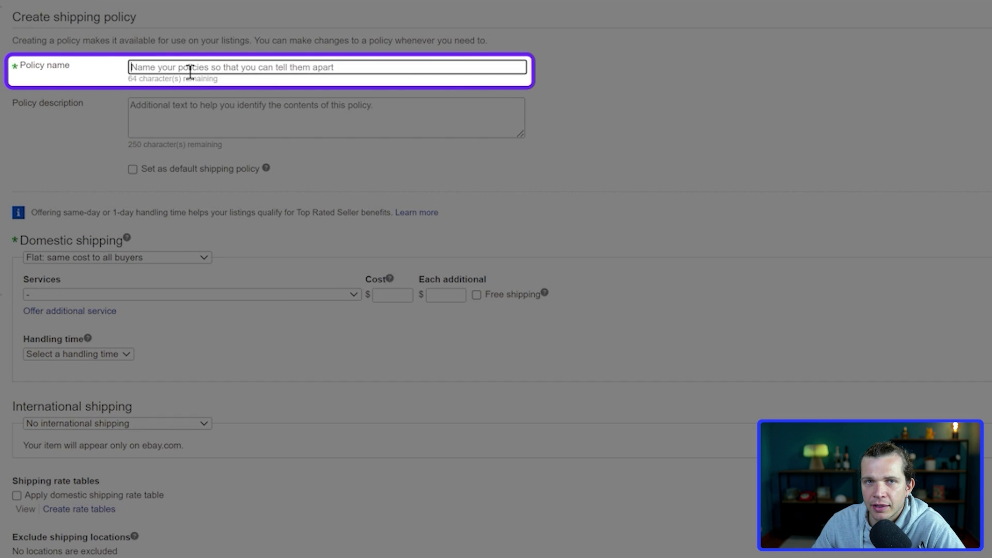
{"action": "type", "text": "AMZ shipping policy"}
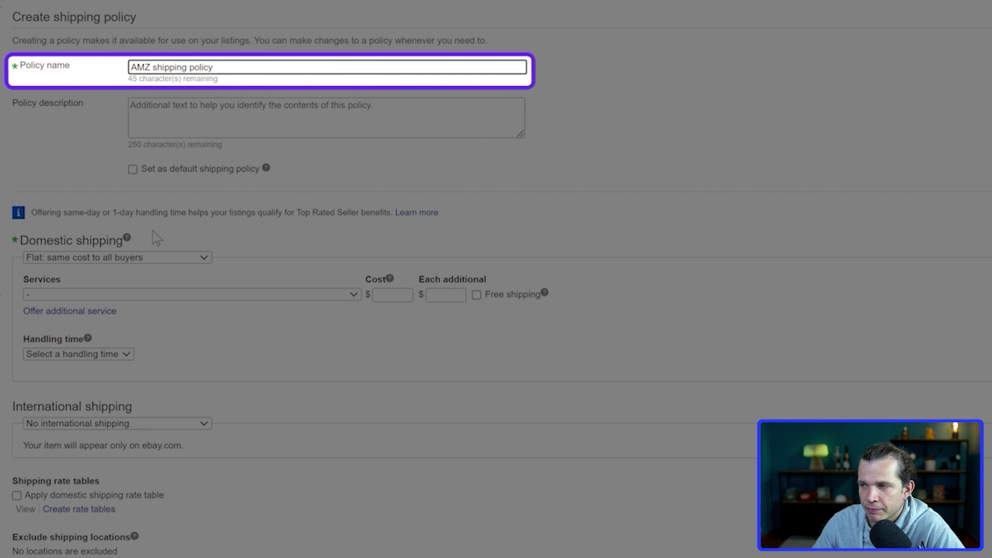
{"action": "left_click", "coordinate": [191, 294]}
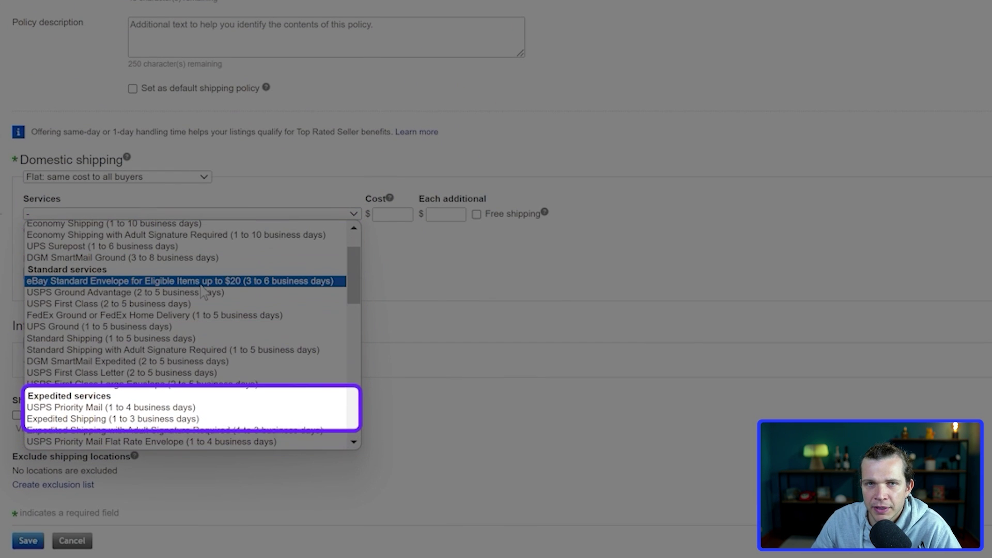
{"action": "left_click", "coordinate": [224, 419]}
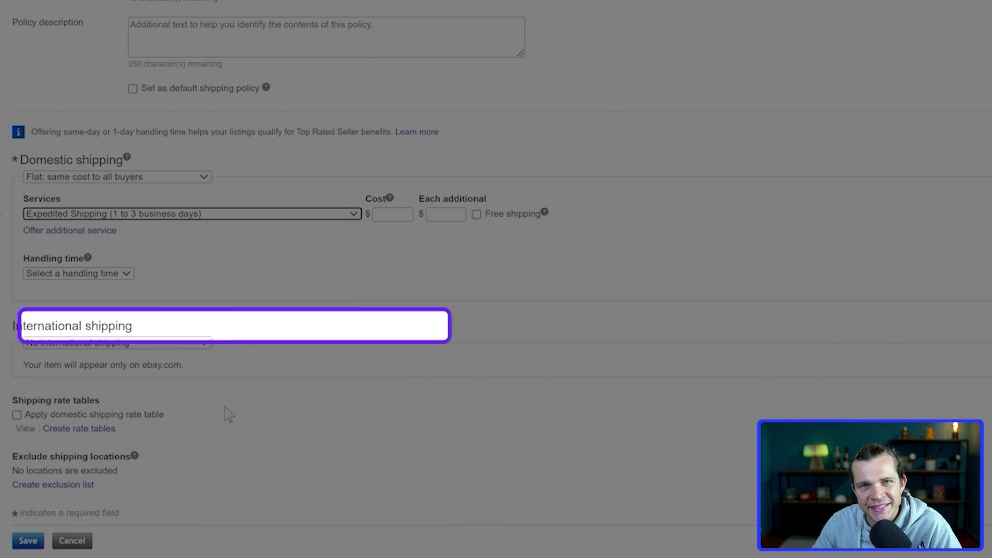
{"action": "left_click", "coordinate": [477, 214]}
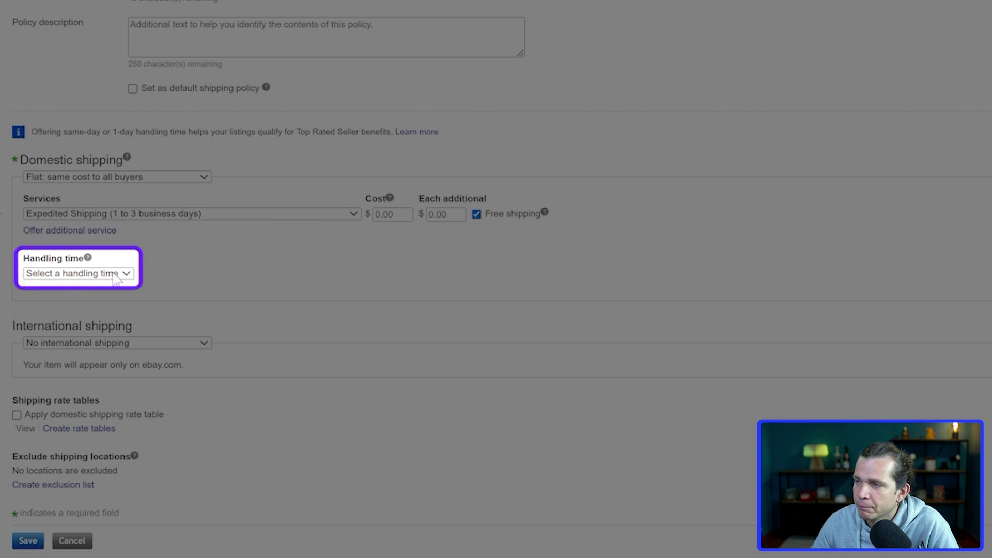
{"action": "left_click", "coordinate": [113, 274]}
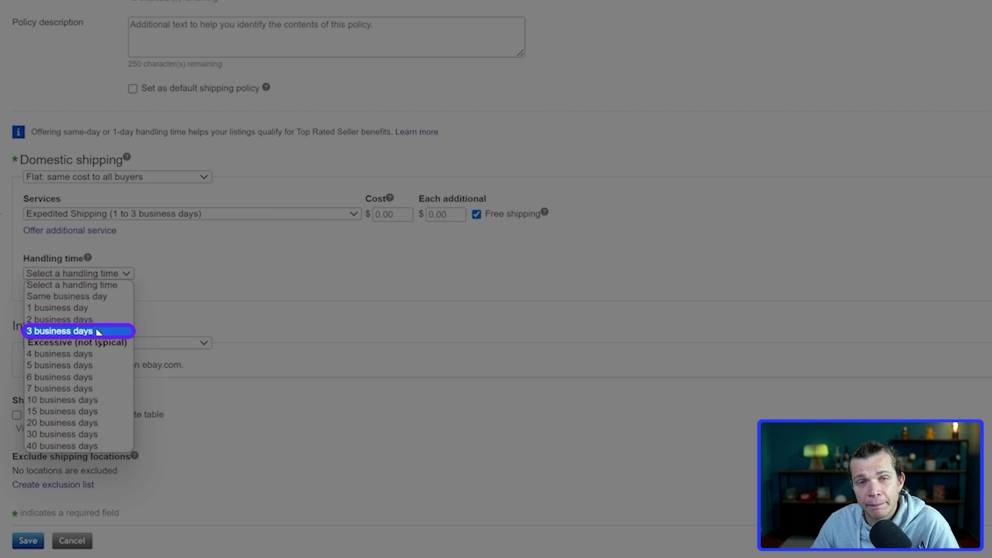
{"action": "left_click", "coordinate": [62, 331]}
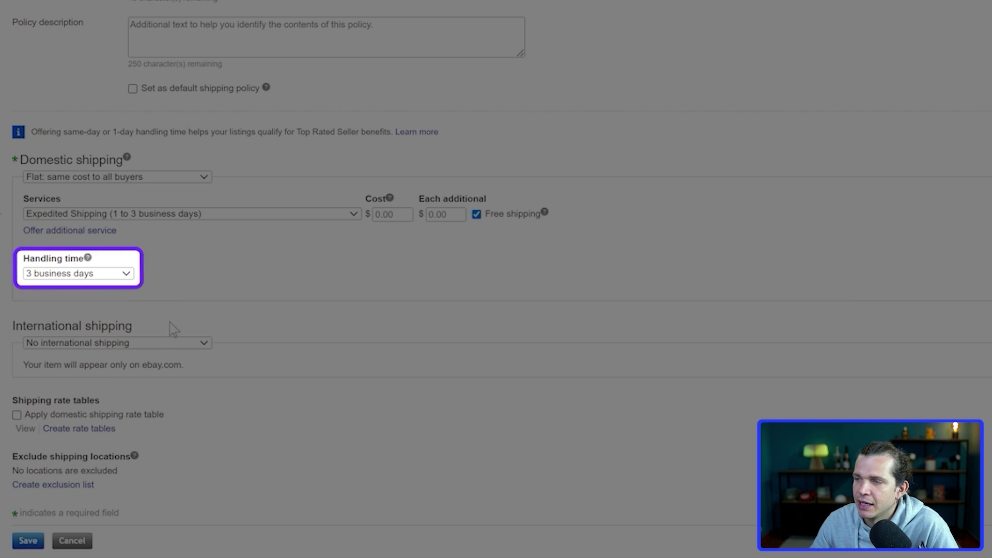
{"action": "left_click", "coordinate": [161, 344]}
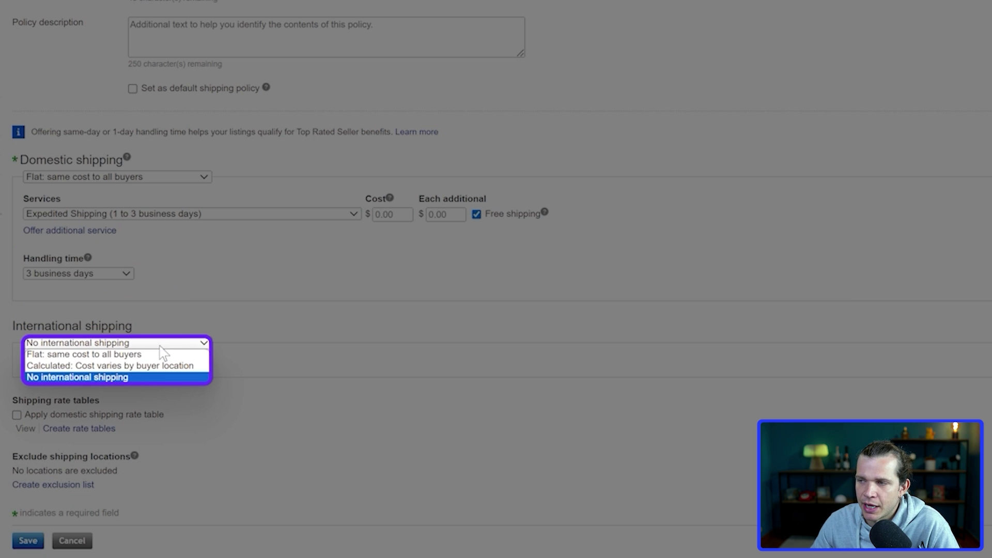
{"action": "left_click", "coordinate": [150, 378]}
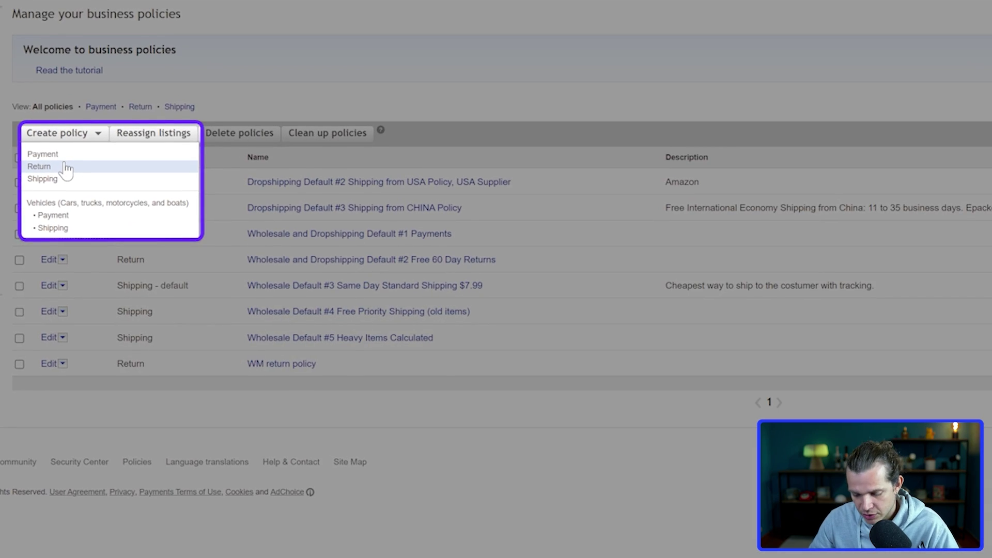
Create a return policy named 'AMZ return policy' that accepts domestic returns
{"action": "left_click", "coordinate": [127, 243]}
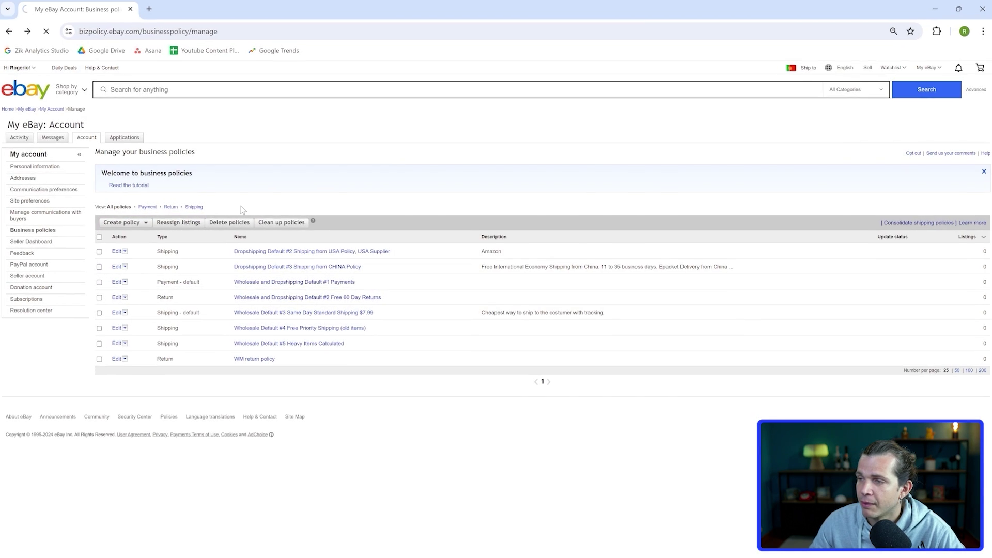
{"action": "type", "text": "AMZ return policy"}
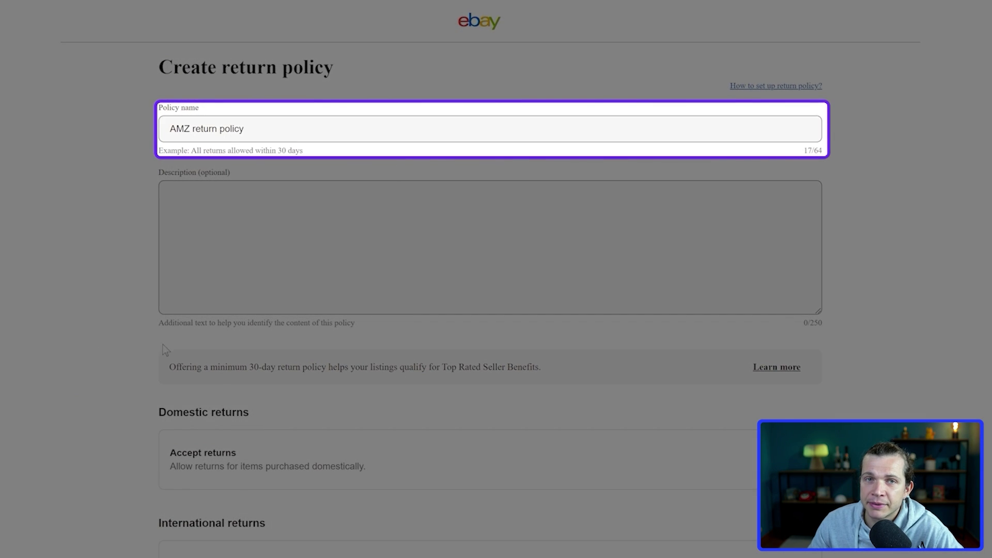
{"action": "scroll", "coordinate": [166, 350], "scroll_direction": "down", "scroll_amount": 1}
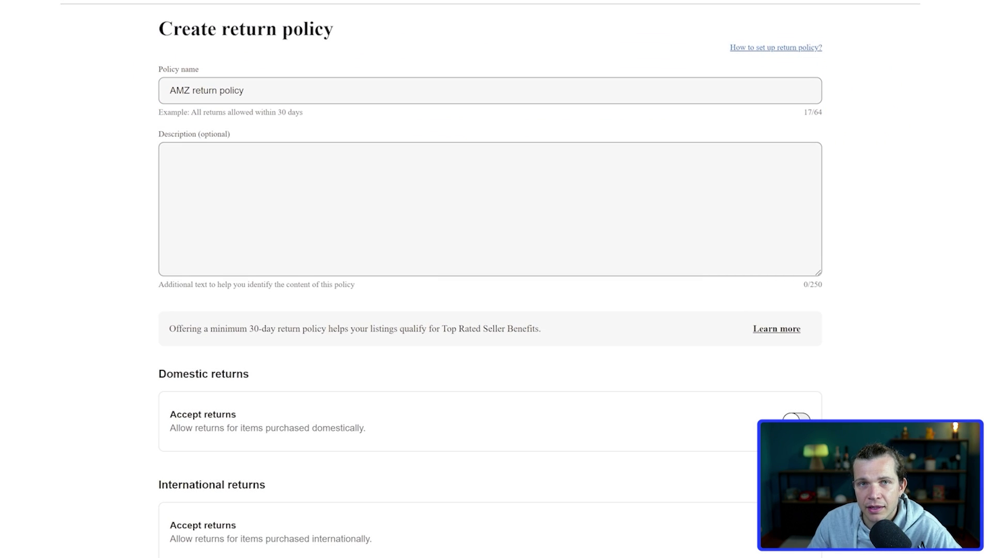
{"action": "left_click", "coordinate": [796, 419]}
{"action": "scroll", "coordinate": [290, 362], "scroll_direction": "down", "scroll_amount": 3}
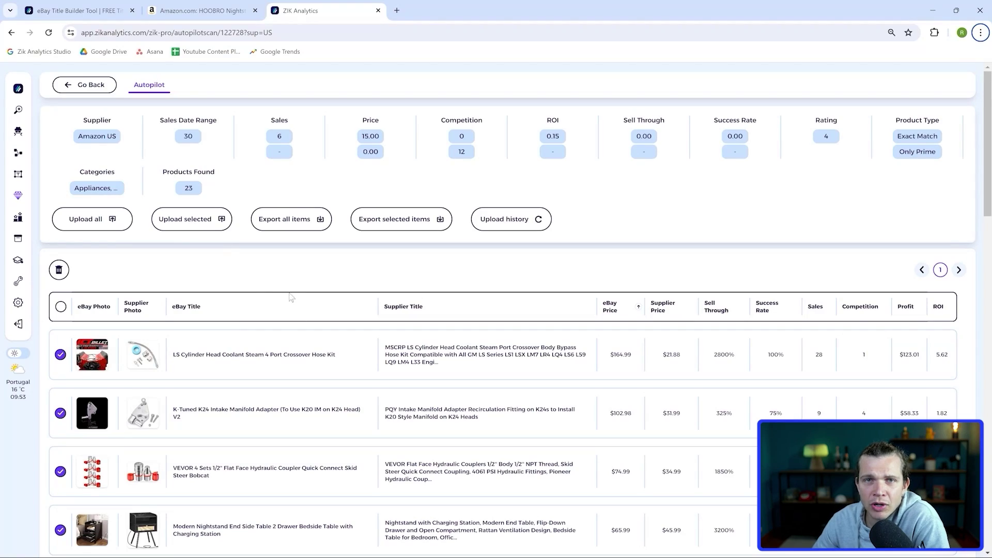
Upload the selected products with AutoDS as lister, the current store and eBay.com marketplace
{"action": "scroll", "coordinate": [189, 248], "scroll_direction": "down", "scroll_amount": 1}
{"action": "scroll", "coordinate": [189, 248], "scroll_direction": "up", "scroll_amount": 1}
{"action": "mouse_move", "coordinate": [92, 356]}
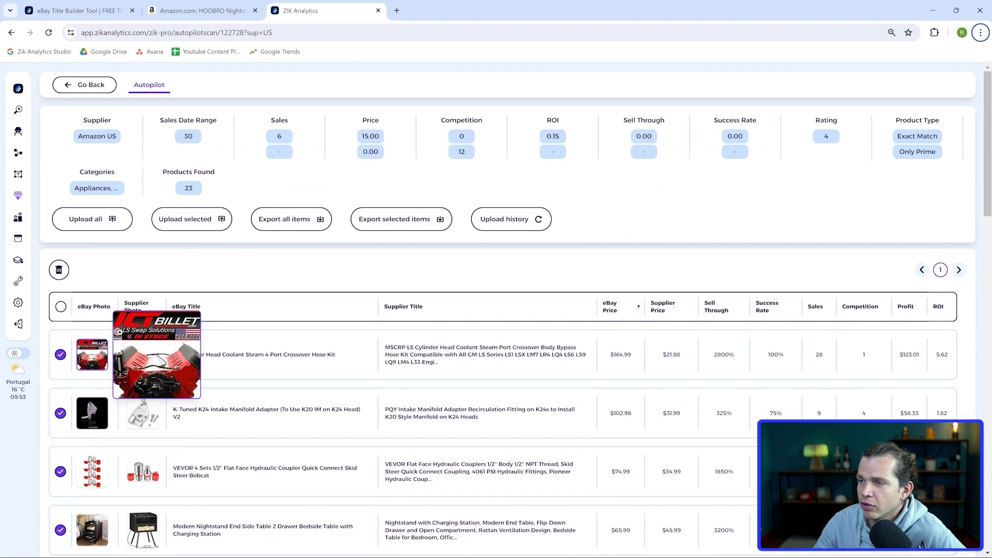
{"action": "left_click", "coordinate": [197, 227]}
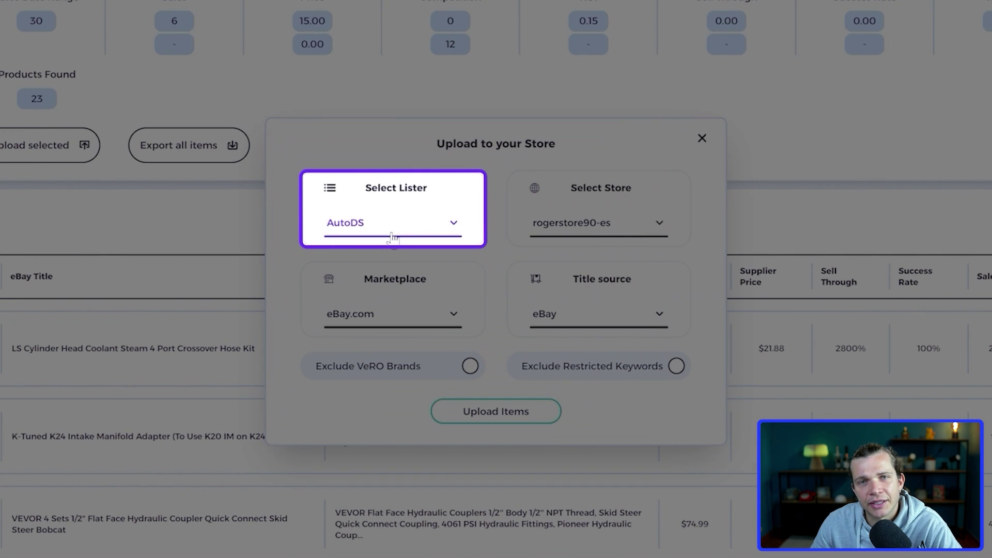
{"action": "left_click", "coordinate": [403, 233]}
{"action": "left_click", "coordinate": [399, 270]}
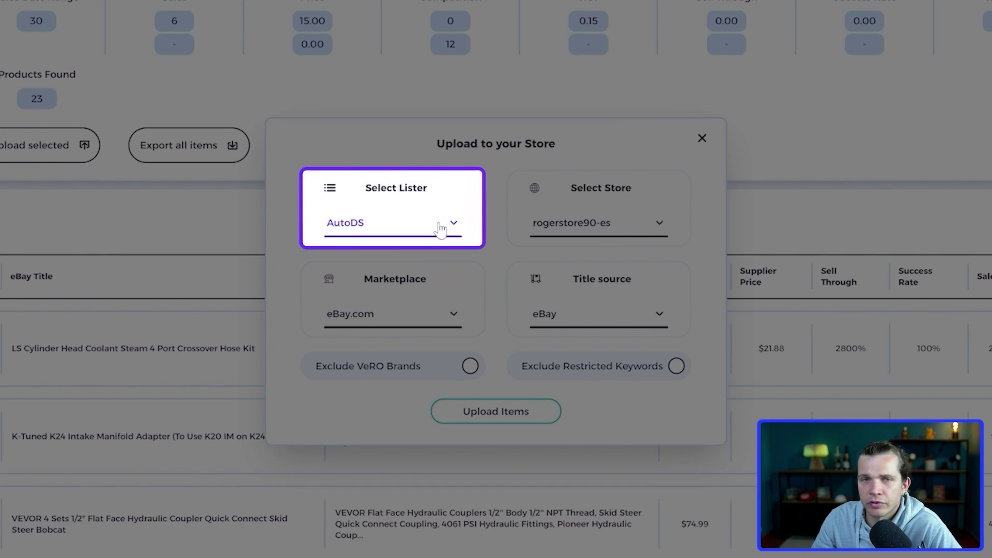
{"action": "left_click", "coordinate": [602, 236]}
{"action": "left_click", "coordinate": [608, 319]}
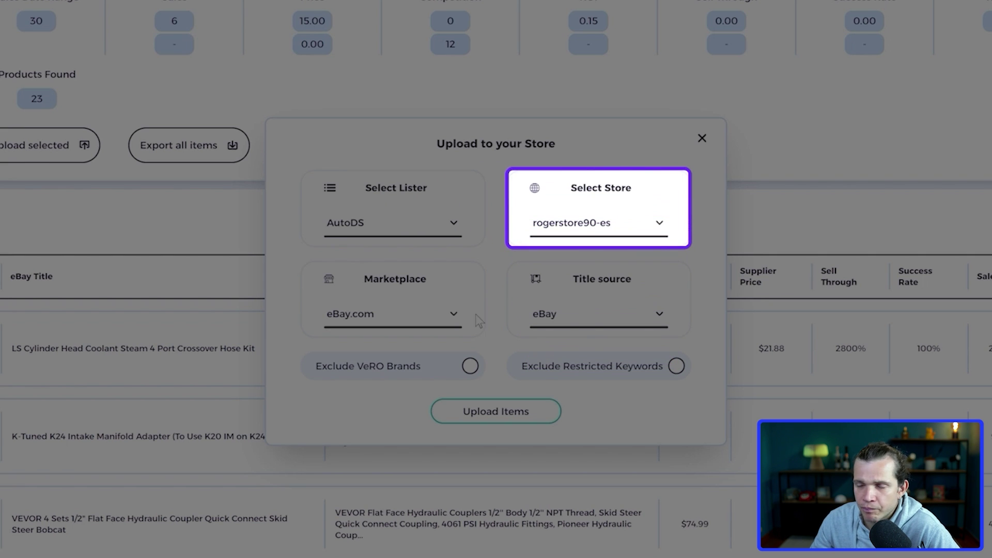
{"action": "left_click", "coordinate": [404, 321]}
{"action": "left_click", "coordinate": [393, 352]}
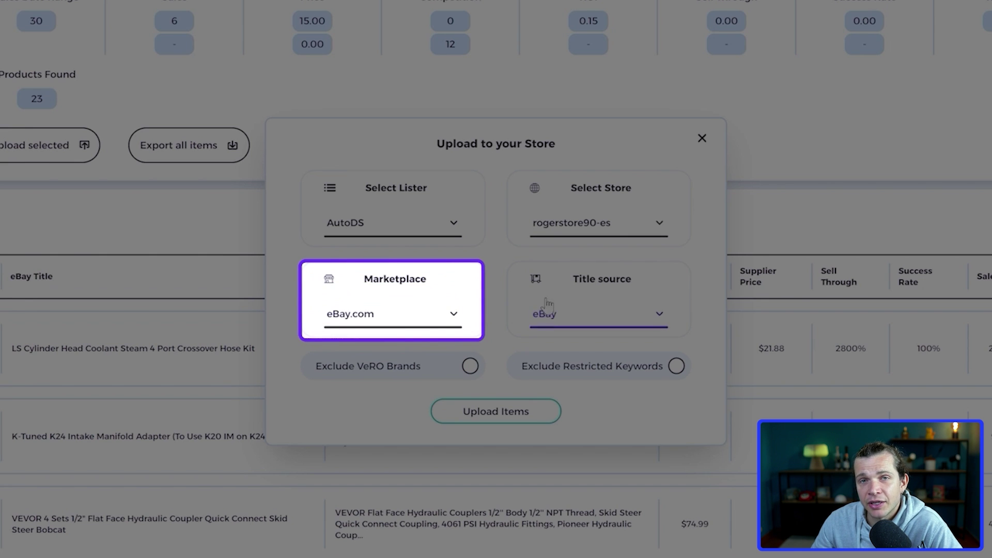
Use supplier titles, adjust VeRO brand and restricted keyword exclusions, and upload the items
{"action": "left_click", "coordinate": [582, 323]}
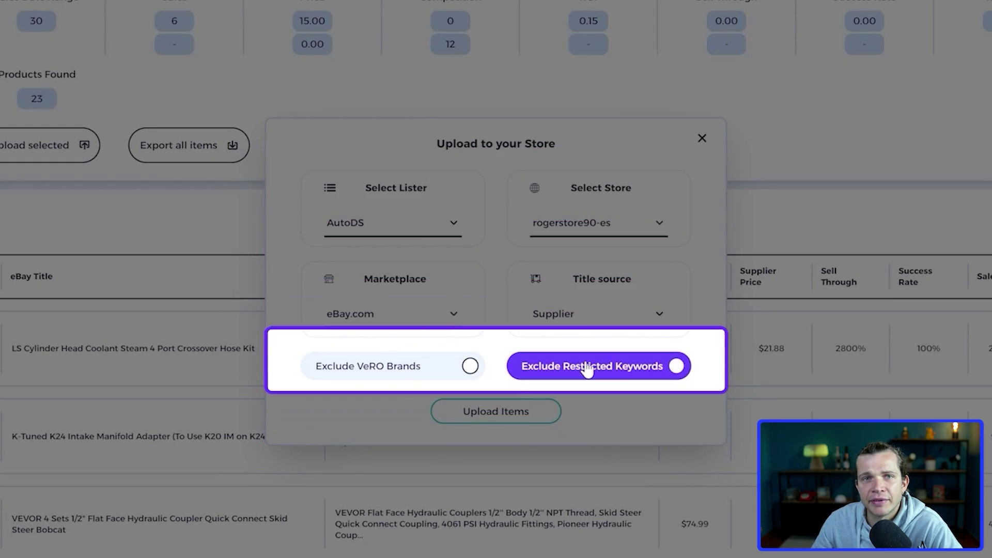
{"action": "left_click", "coordinate": [463, 376]}
{"action": "left_click", "coordinate": [529, 367]}
{"action": "left_click", "coordinate": [406, 378]}
{"action": "left_click", "coordinate": [586, 368]}
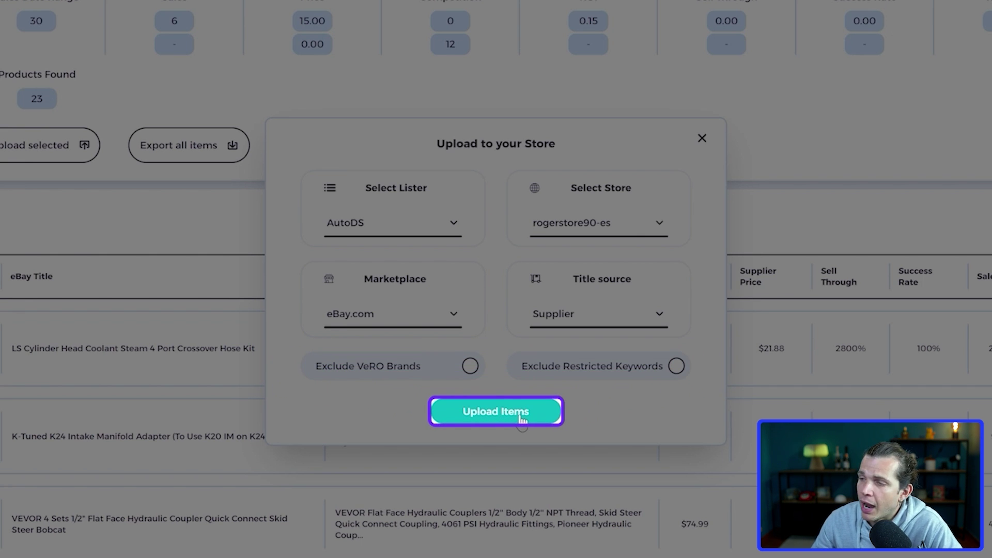
{"action": "left_click", "coordinate": [522, 418]}
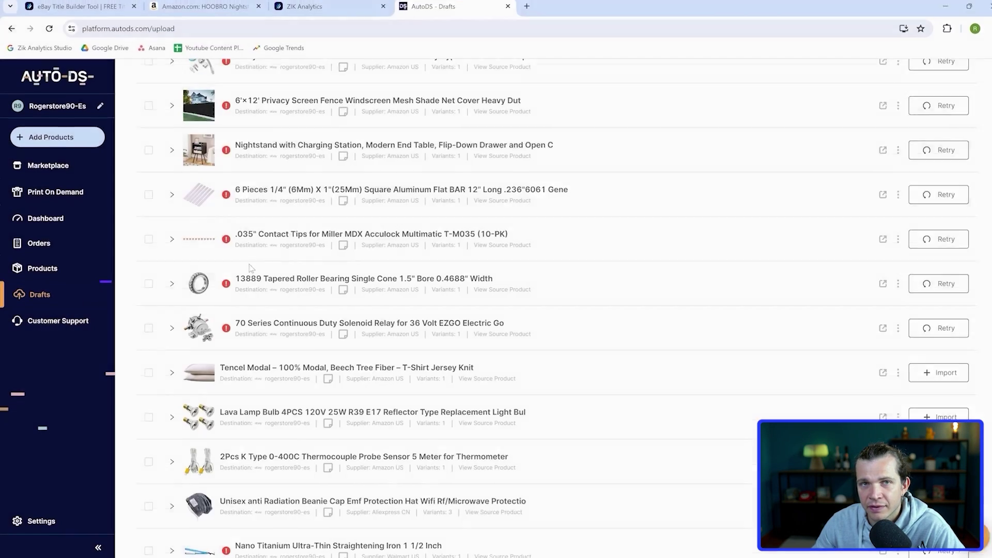
Expand the Nightstand draft in AutoDS Drafts to show its title, category and tags
{"action": "scroll", "coordinate": [250, 265], "scroll_direction": "up", "scroll_amount": 5}
{"action": "scroll", "coordinate": [217, 336], "scroll_direction": "down", "scroll_amount": 1}
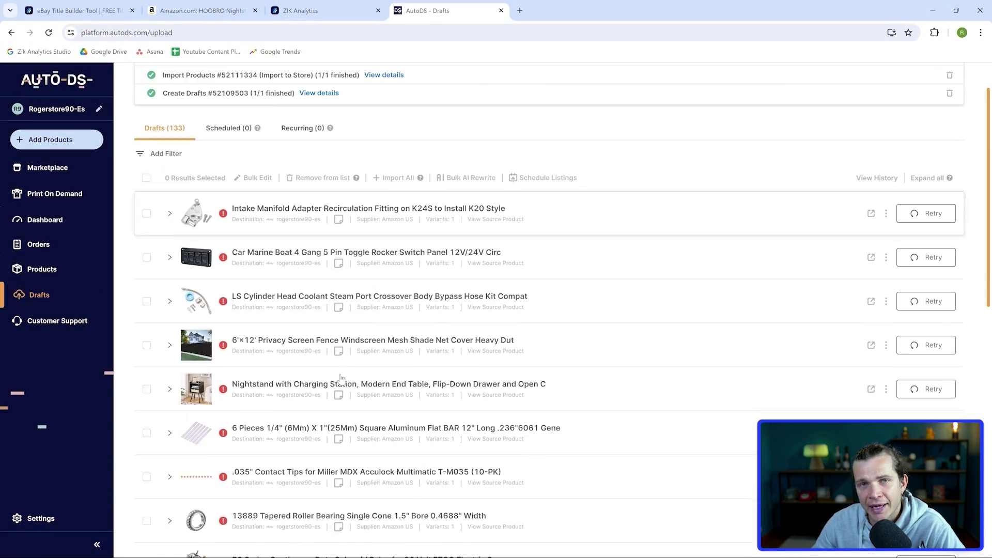
{"action": "left_click", "coordinate": [201, 391]}
{"action": "scroll", "coordinate": [310, 385], "scroll_direction": "down", "scroll_amount": 2}
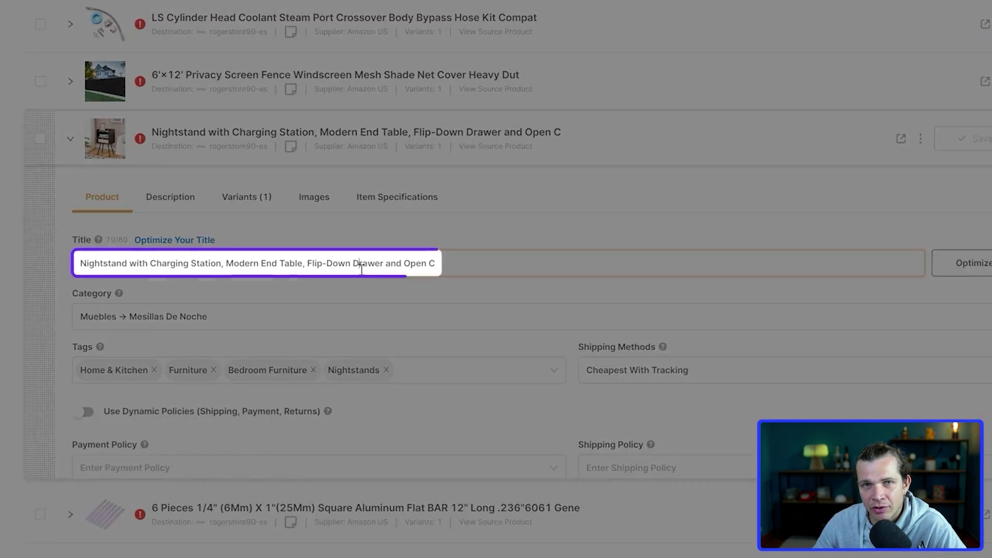
Replace the draft title with 'Nightstand Side Table With Charging Station Bedside Drawers'
{"action": "key", "text": "ctrl+a"}
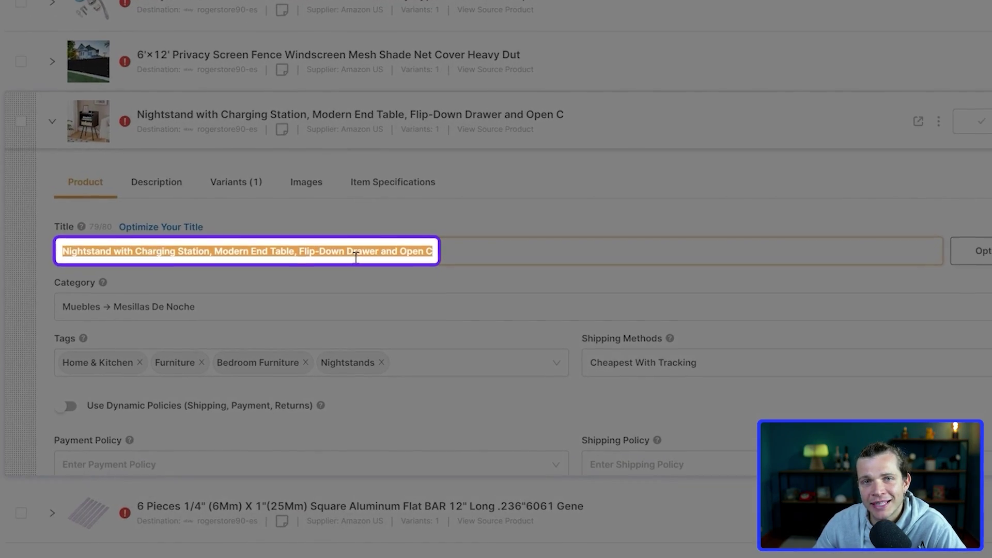
{"action": "type", "text": "Nightstand Side Table With Charging Station Bedside Drawers"}
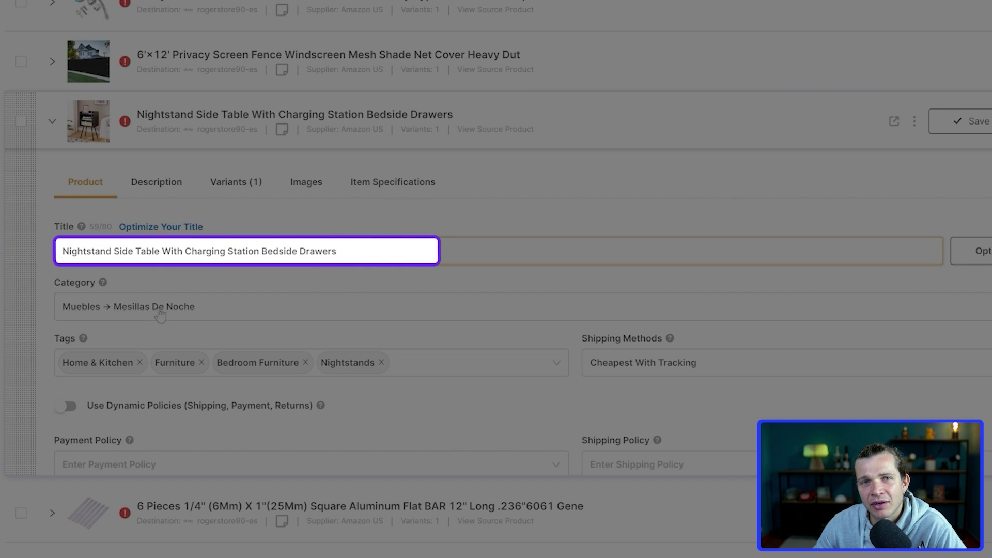
{"action": "left_click_drag", "start_coordinate": [384, 253], "coordinate": [37, 263]}
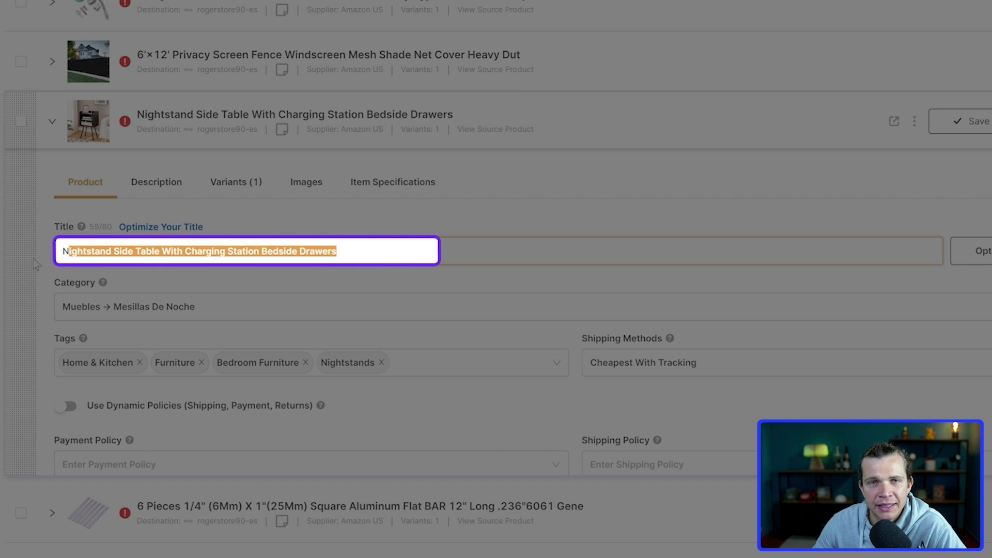
{"action": "left_click", "coordinate": [114, 253]}
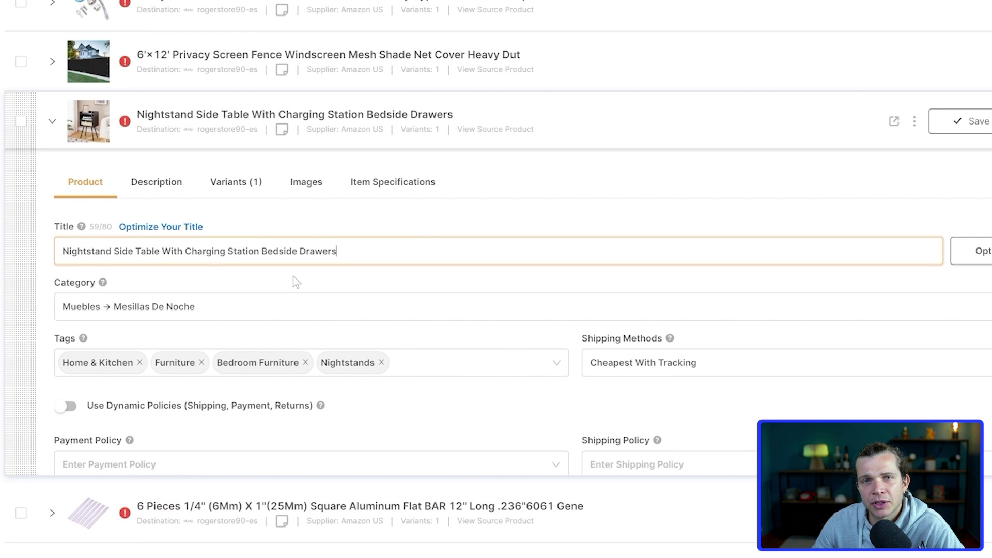
Review the draft's available shipping policies
{"action": "scroll", "coordinate": [293, 276], "scroll_direction": "down", "scroll_amount": 3}
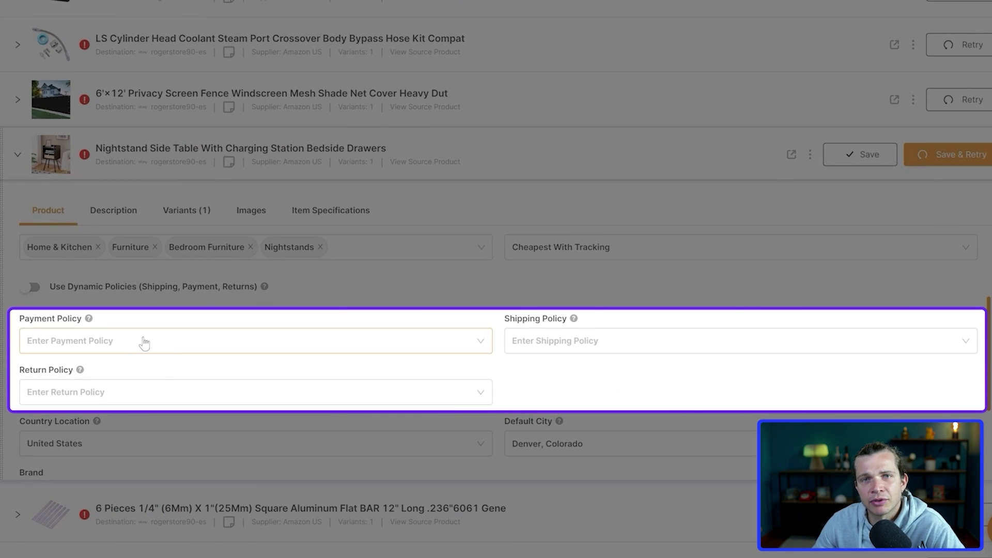
{"action": "left_click", "coordinate": [546, 343]}
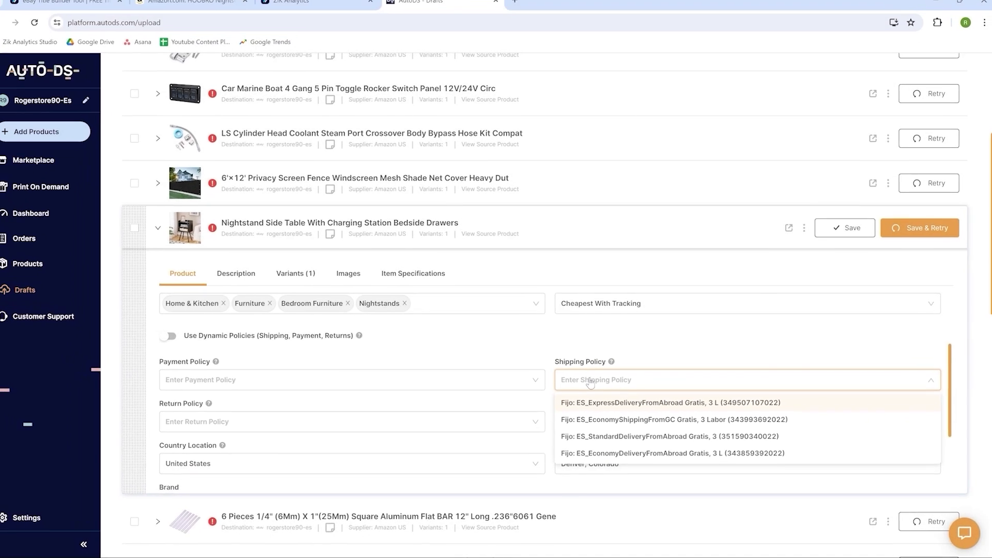
{"action": "scroll", "coordinate": [610, 414], "scroll_direction": "down", "scroll_amount": 2}
{"action": "scroll", "coordinate": [614, 423], "scroll_direction": "up", "scroll_amount": 4}
{"action": "scroll", "coordinate": [618, 434], "scroll_direction": "down", "scroll_amount": 1}
{"action": "scroll", "coordinate": [645, 460], "scroll_direction": "down", "scroll_amount": 5}
{"action": "scroll", "coordinate": [546, 321], "scroll_direction": "up", "scroll_amount": 5}
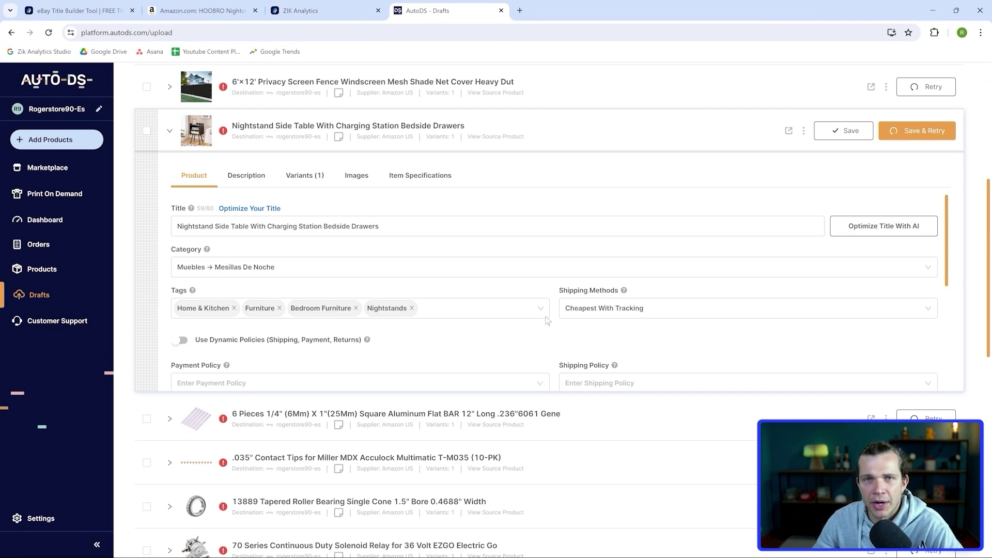
{"action": "left_click", "coordinate": [242, 221]}
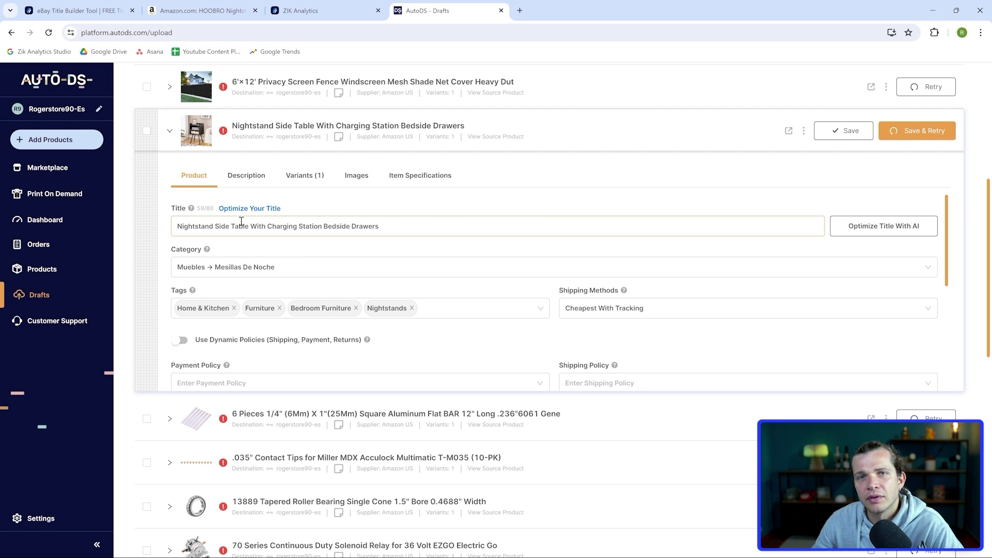
Set the third photo, the nightstand beside a bed, as the draft's main image
{"action": "left_click", "coordinate": [170, 132]}
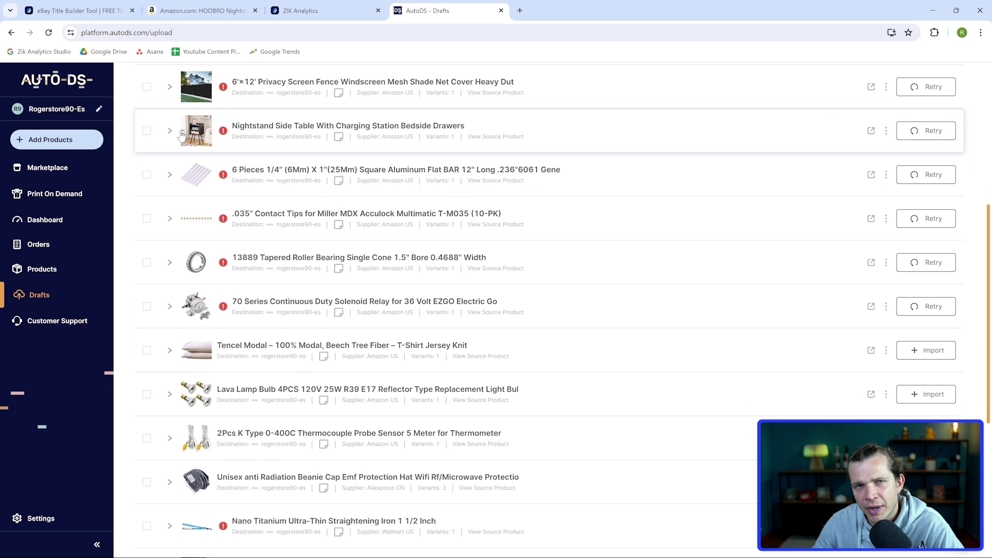
{"action": "left_click", "coordinate": [192, 135]}
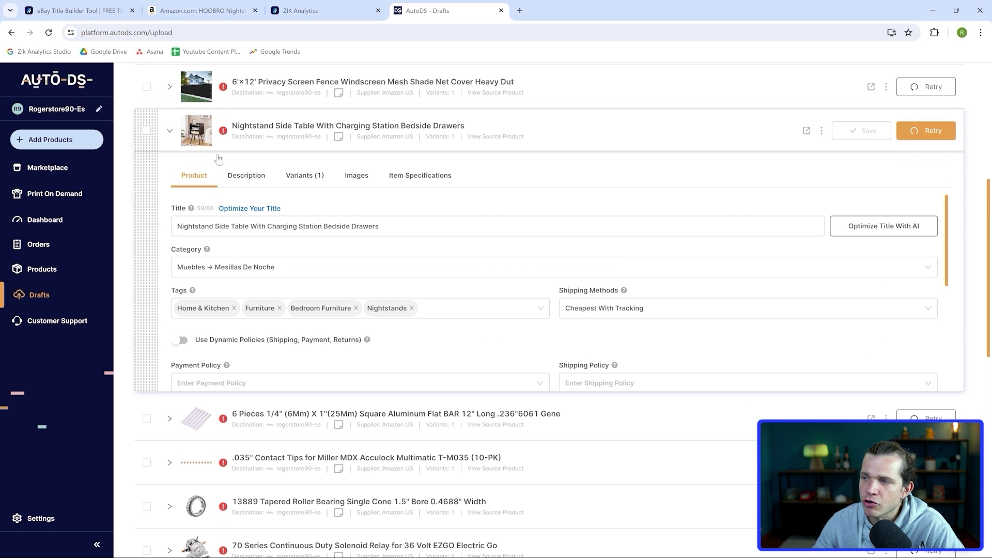
{"action": "left_click", "coordinate": [342, 177]}
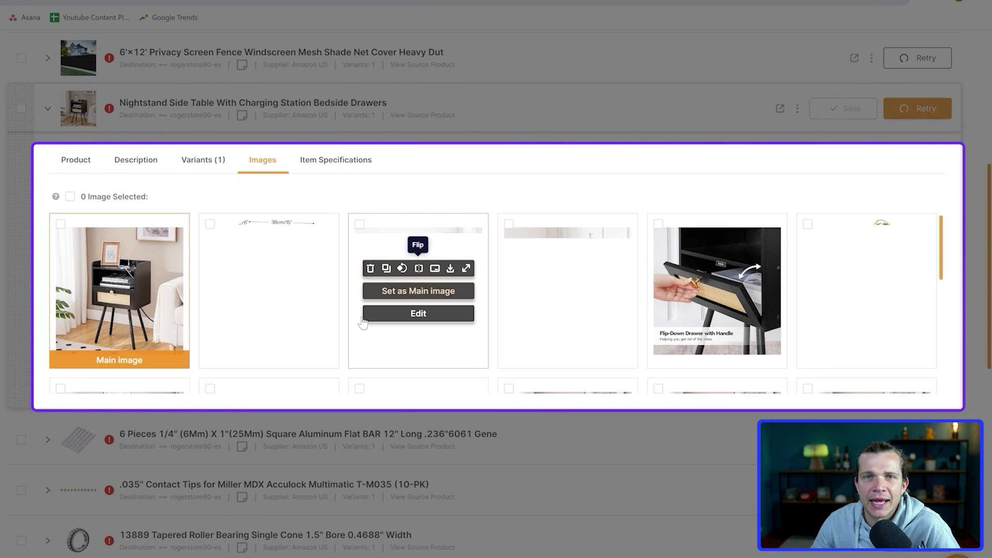
{"action": "left_click", "coordinate": [420, 293]}
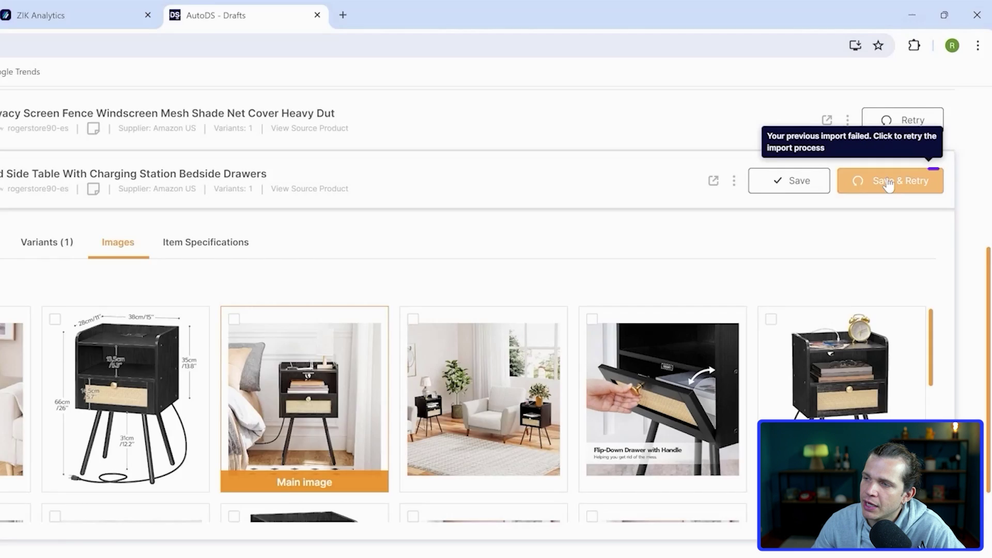
Save and retry the draft, then open the live Nightstand listing from eBay Active listings
{"action": "left_click", "coordinate": [887, 182]}
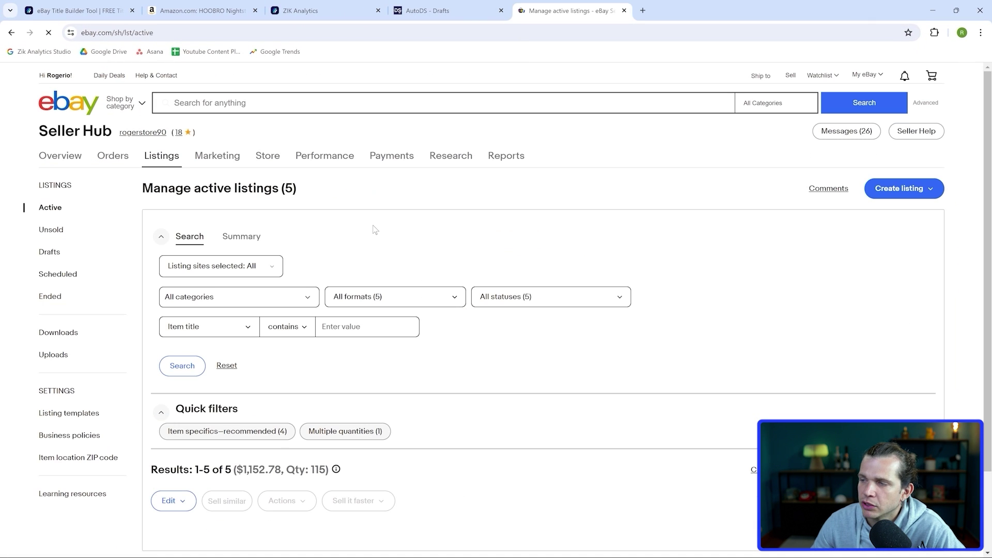
{"action": "scroll", "coordinate": [375, 230], "scroll_direction": "down", "scroll_amount": 3}
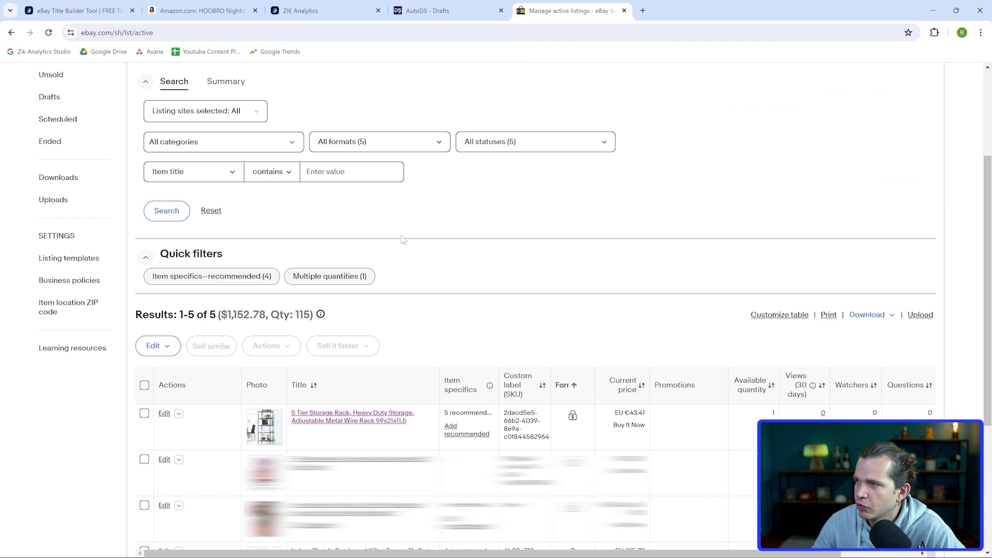
{"action": "scroll", "coordinate": [410, 264], "scroll_direction": "up", "scroll_amount": 1}
{"action": "scroll", "coordinate": [372, 320], "scroll_direction": "down", "scroll_amount": 5}
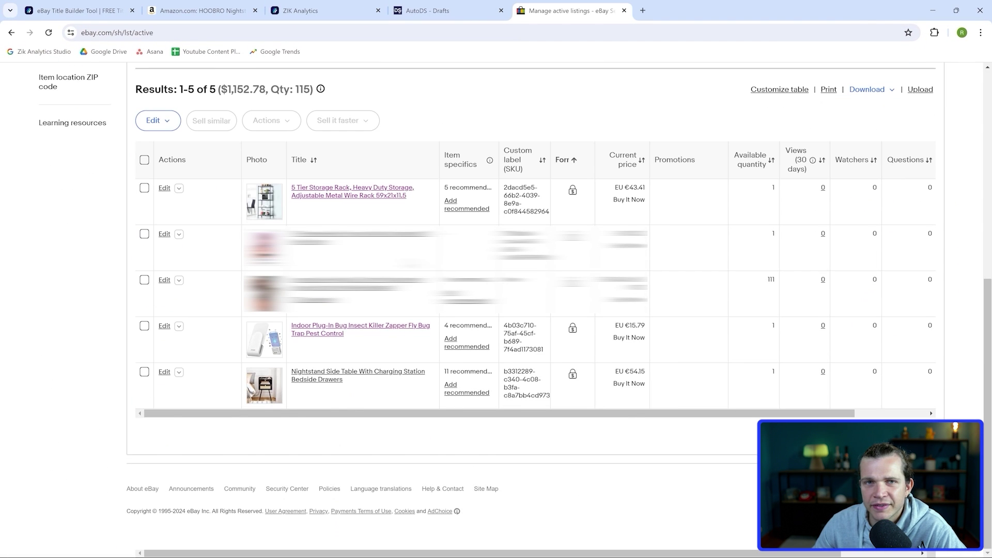
{"action": "left_click", "coordinate": [336, 380]}
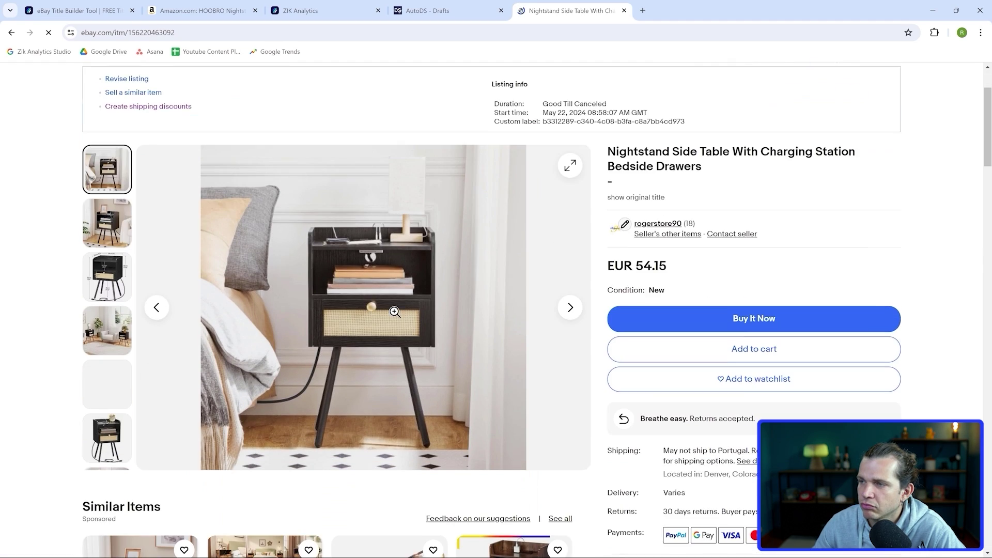